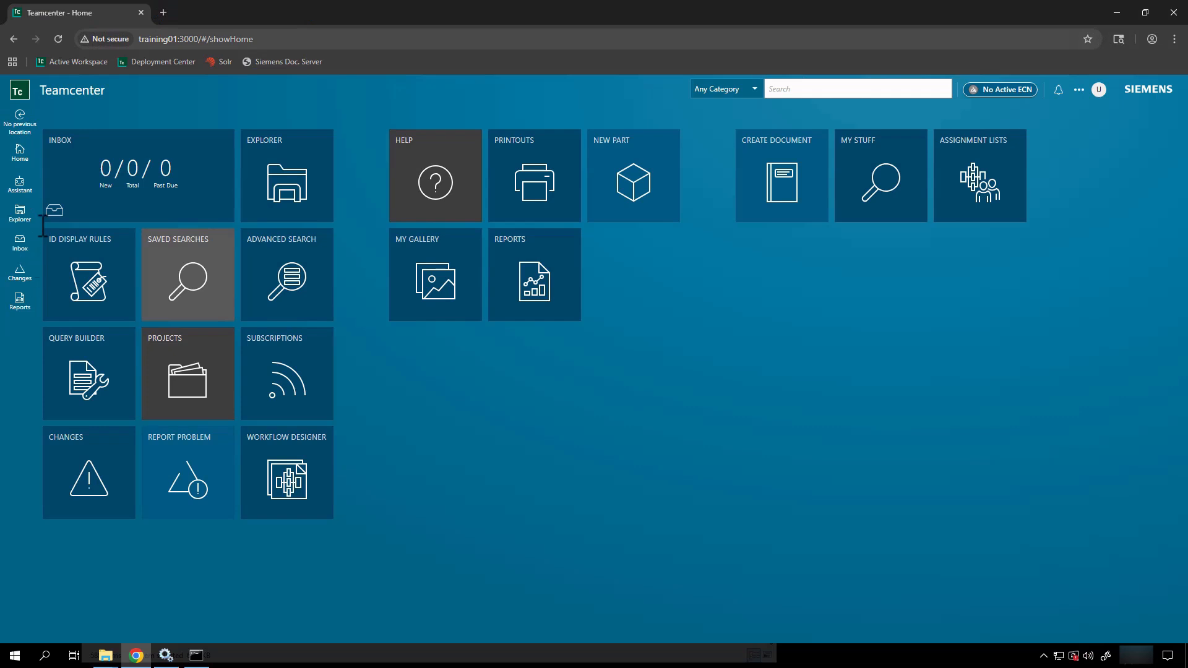
Step: Open the item revision 000071/A, FINGER,CLAMP,Enhanced,RH,FIXTURE,WIDE, from the recently used objects
click(28, 182)
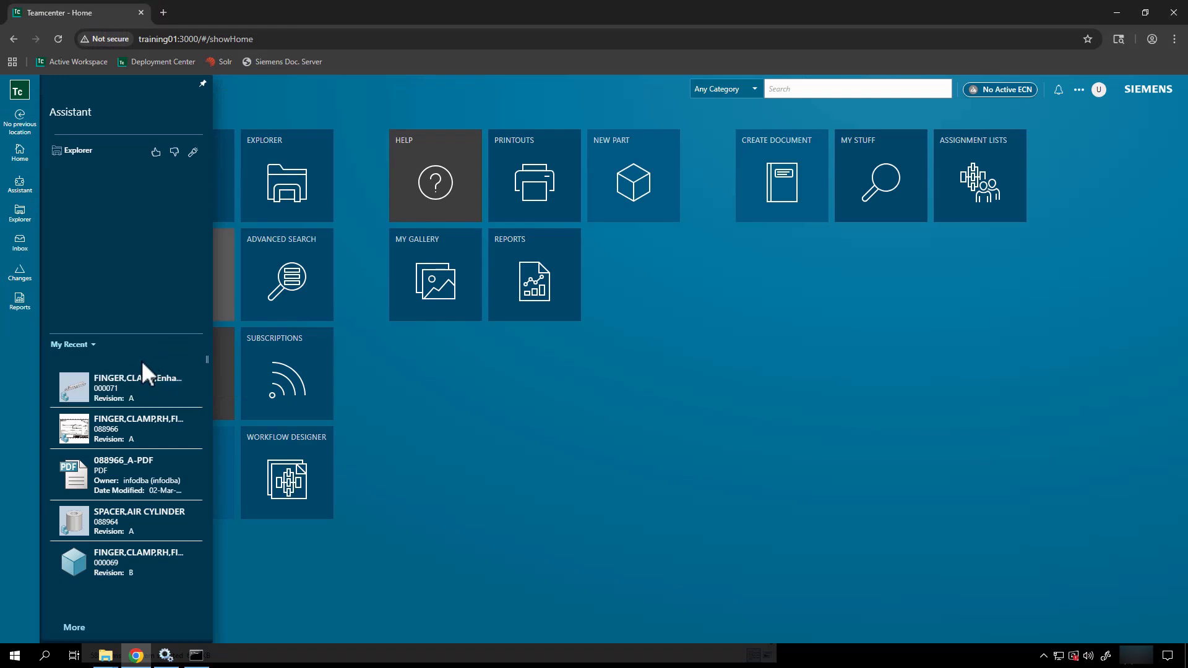
click(91, 344)
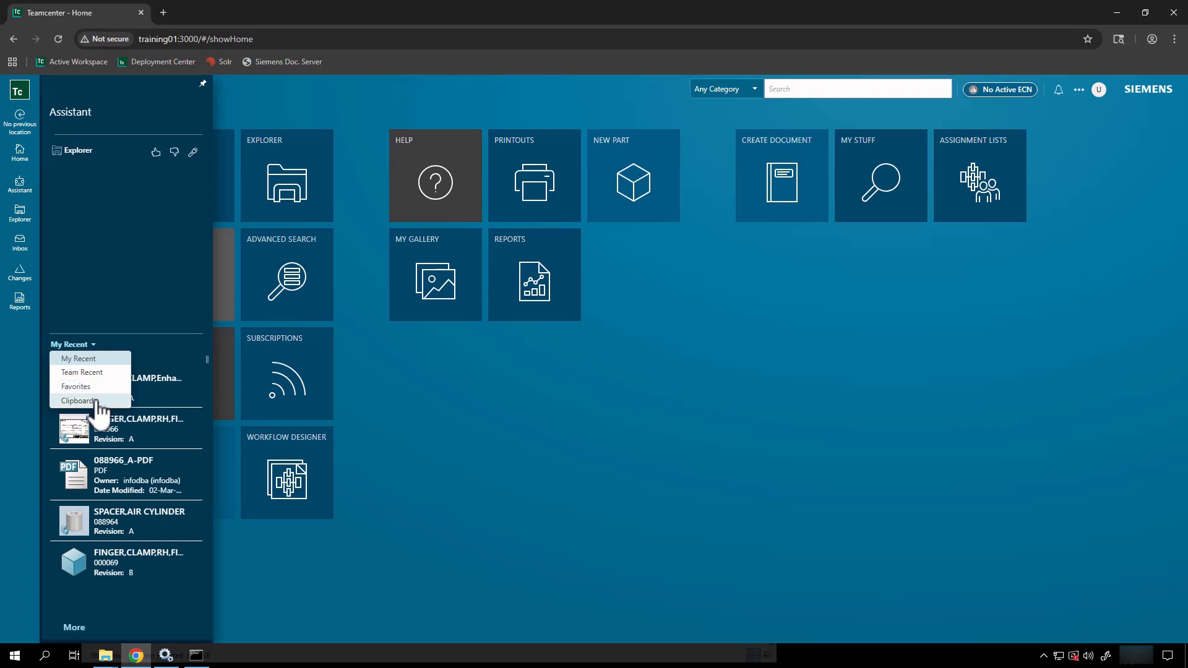
click(144, 318)
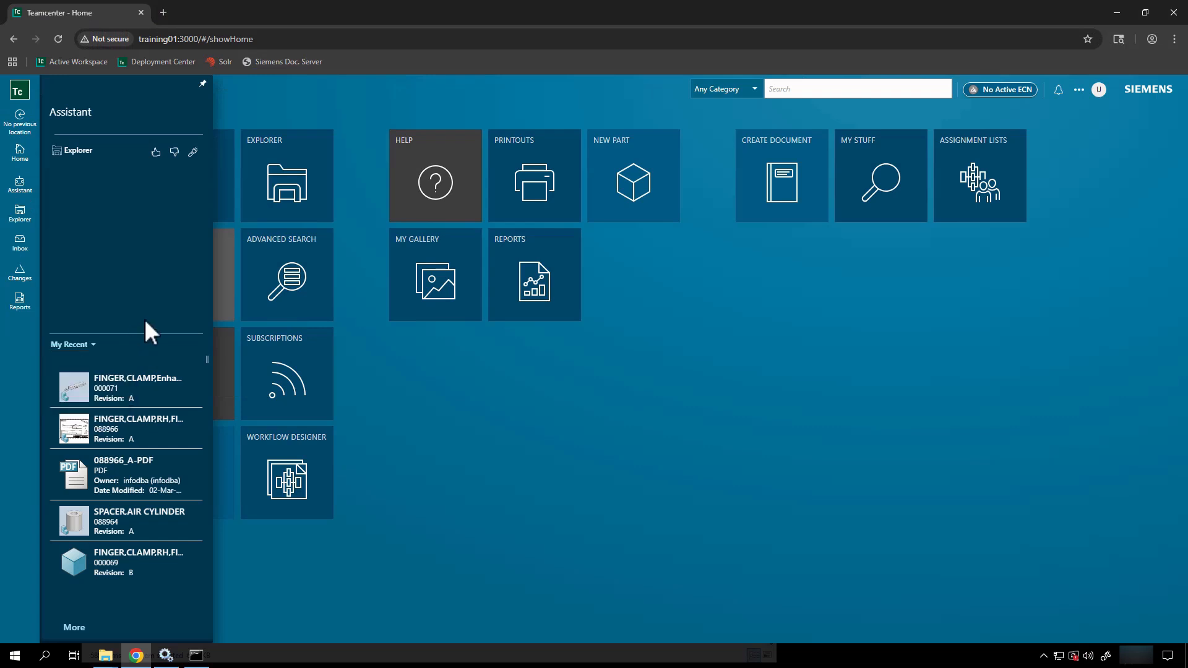
click(177, 389)
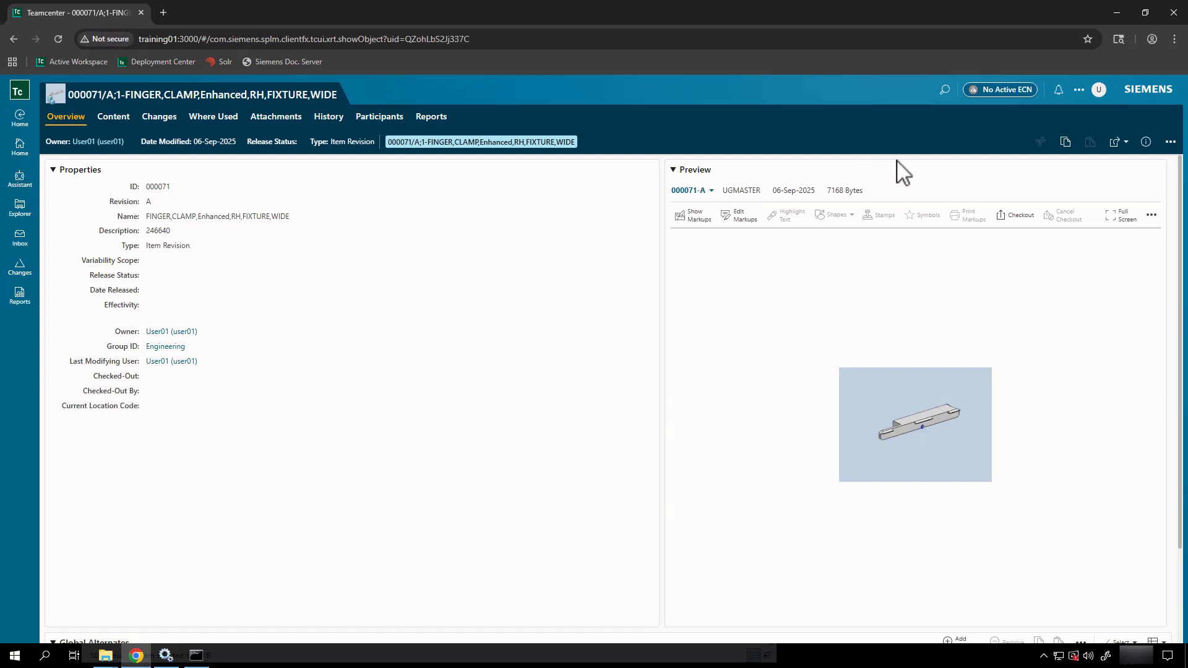
Step: Start an ownership change for the item revision 000071/A and choose User02 in the Engineering group as the new owner
click(1171, 144)
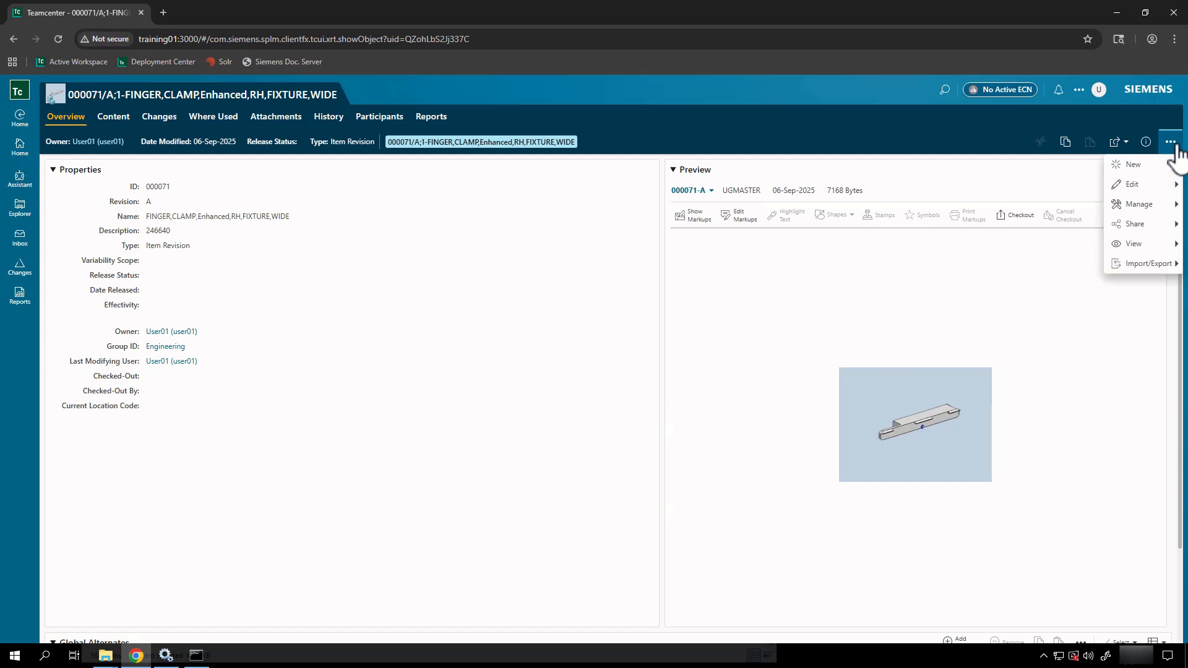
mouse_move(1139, 207)
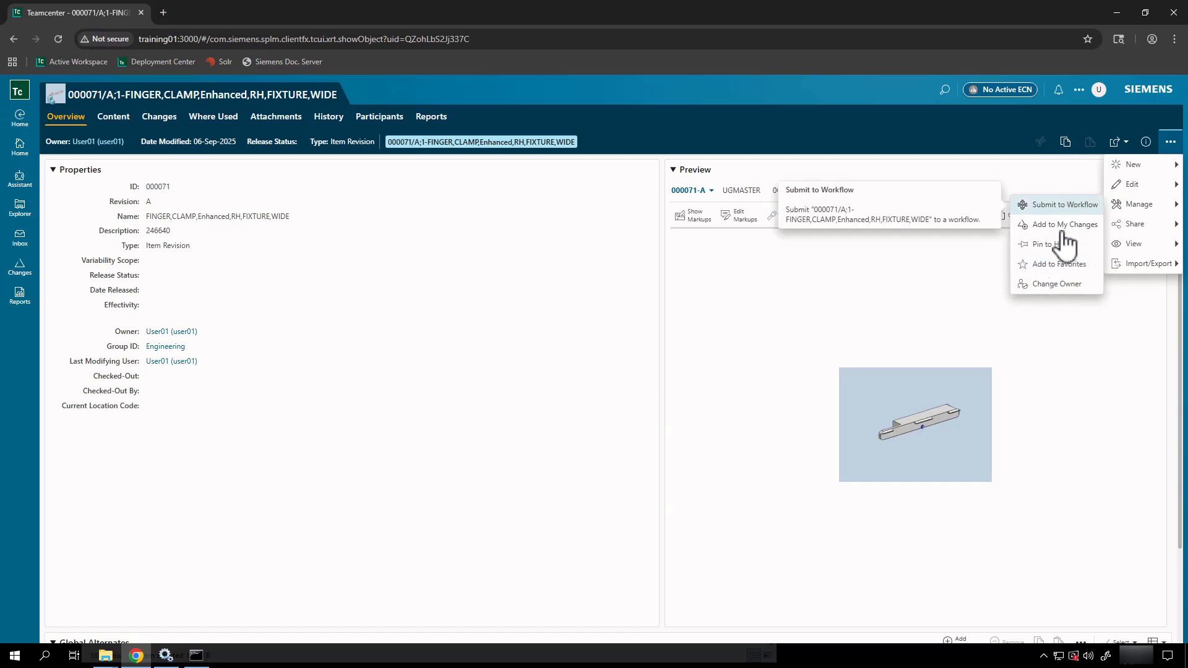
click(1057, 286)
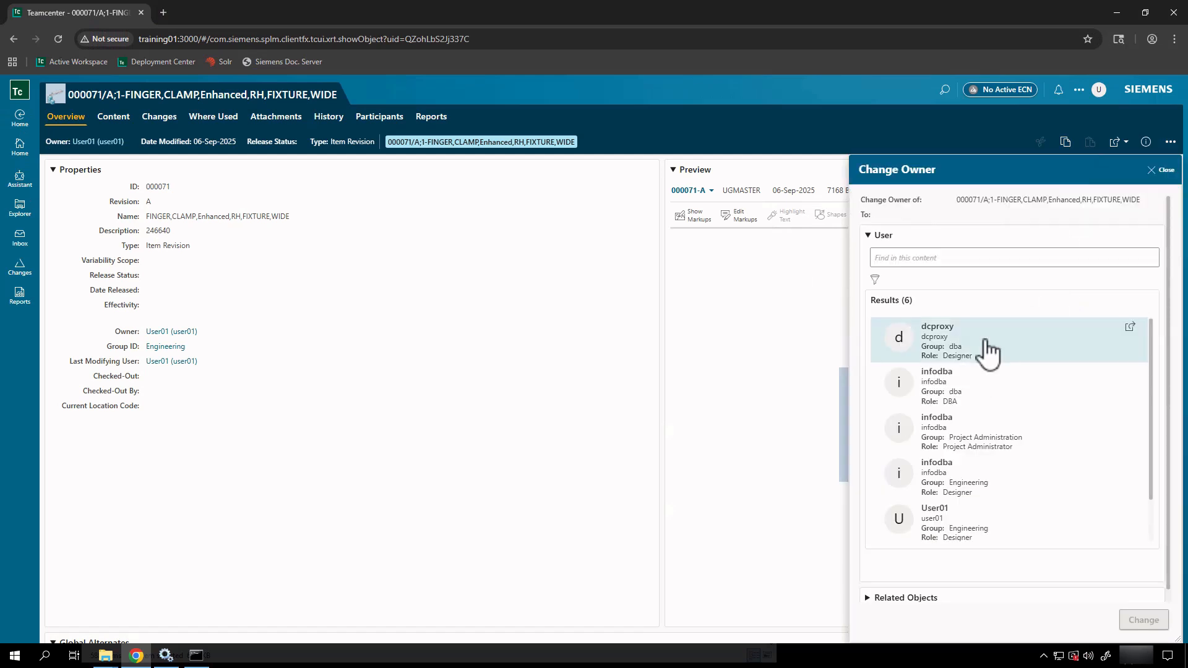
scroll(994, 403, down, 1)
scroll(993, 399, up, 1)
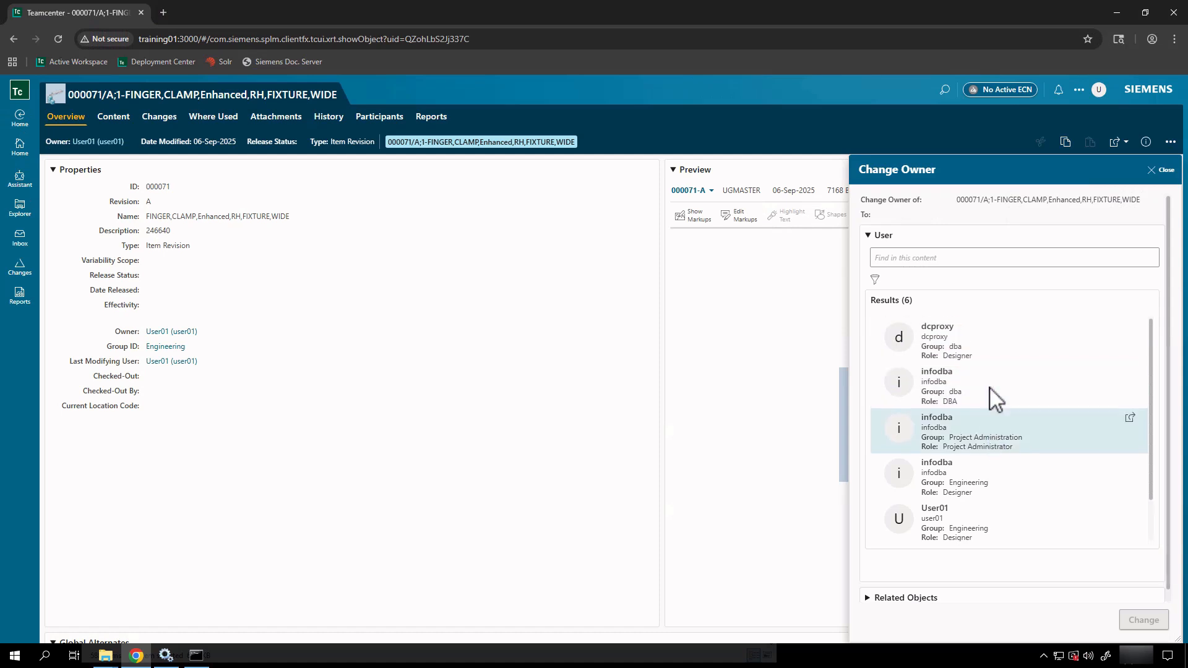
scroll(995, 399, down, 1)
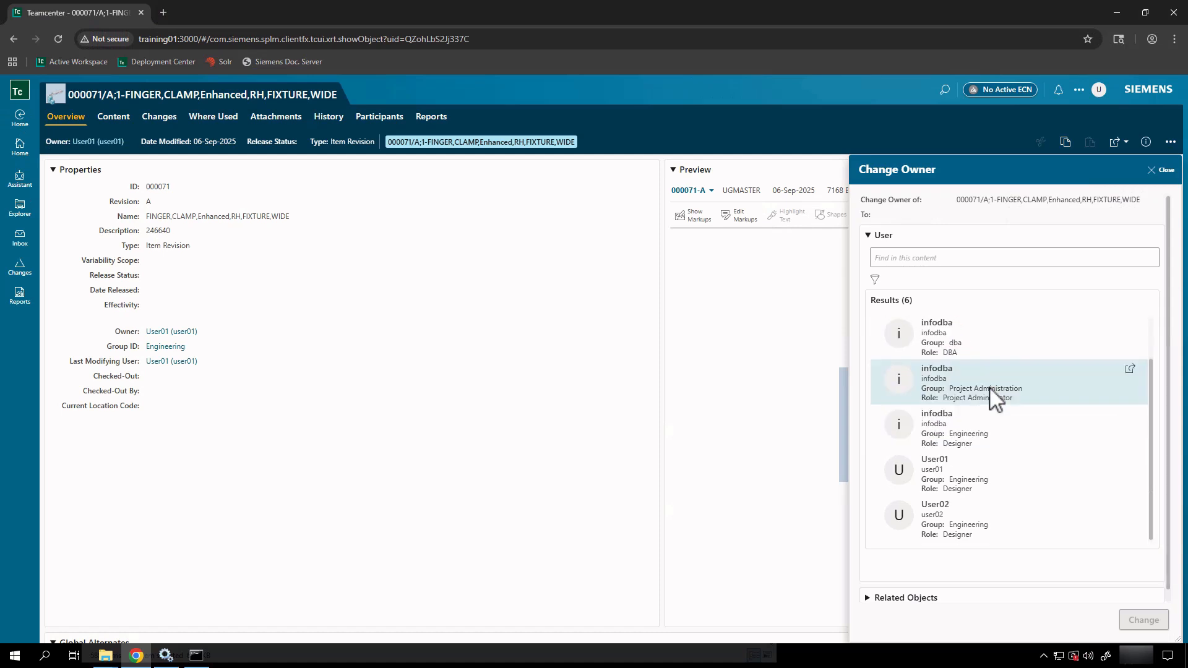
click(951, 526)
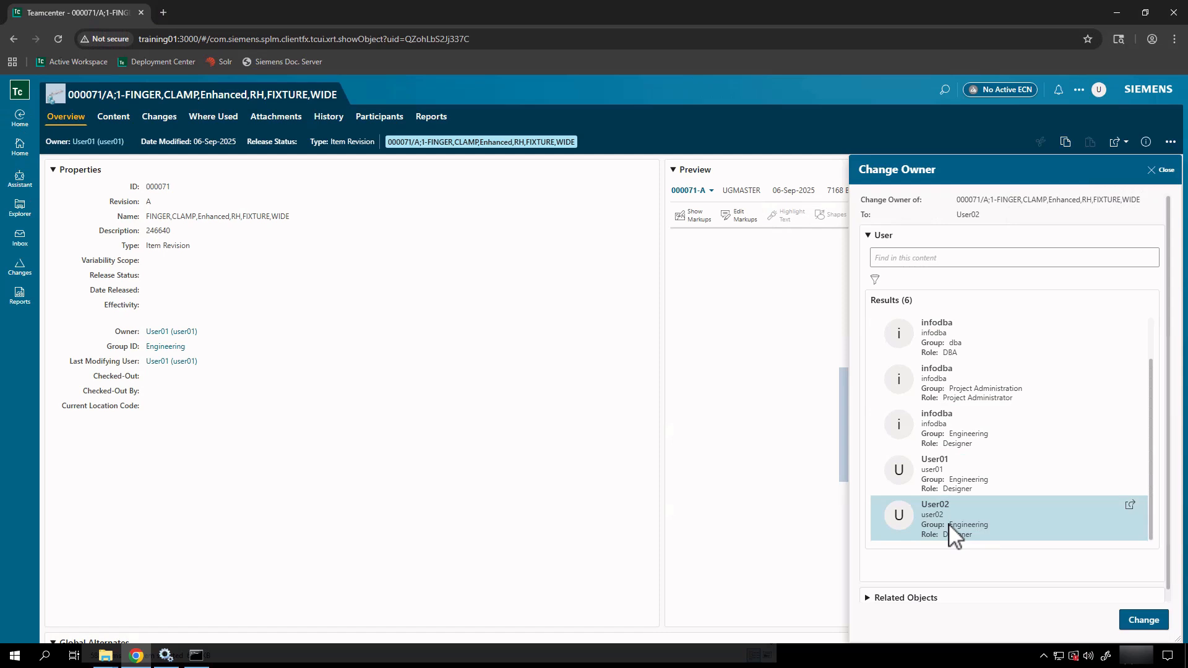
Step: Include the related objects 000071-A, 000071-A-dwg1 and 088966_A-PDF in the ownership change and apply it
scroll(996, 568, down, 1)
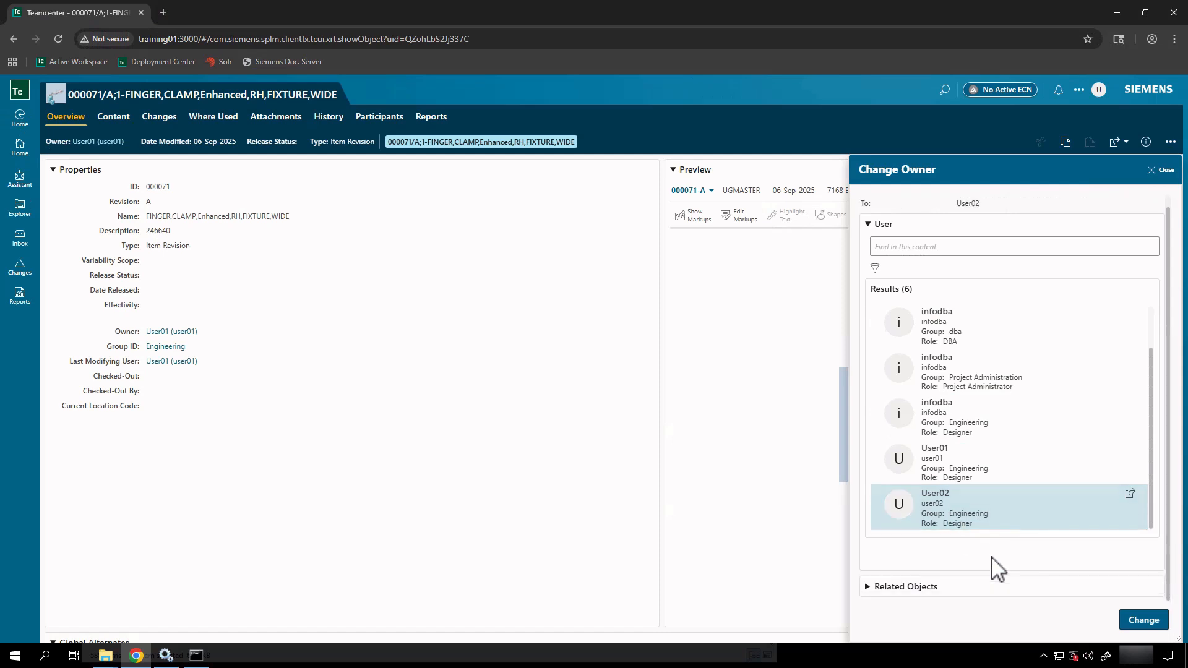
click(866, 588)
scroll(895, 567, down, 2)
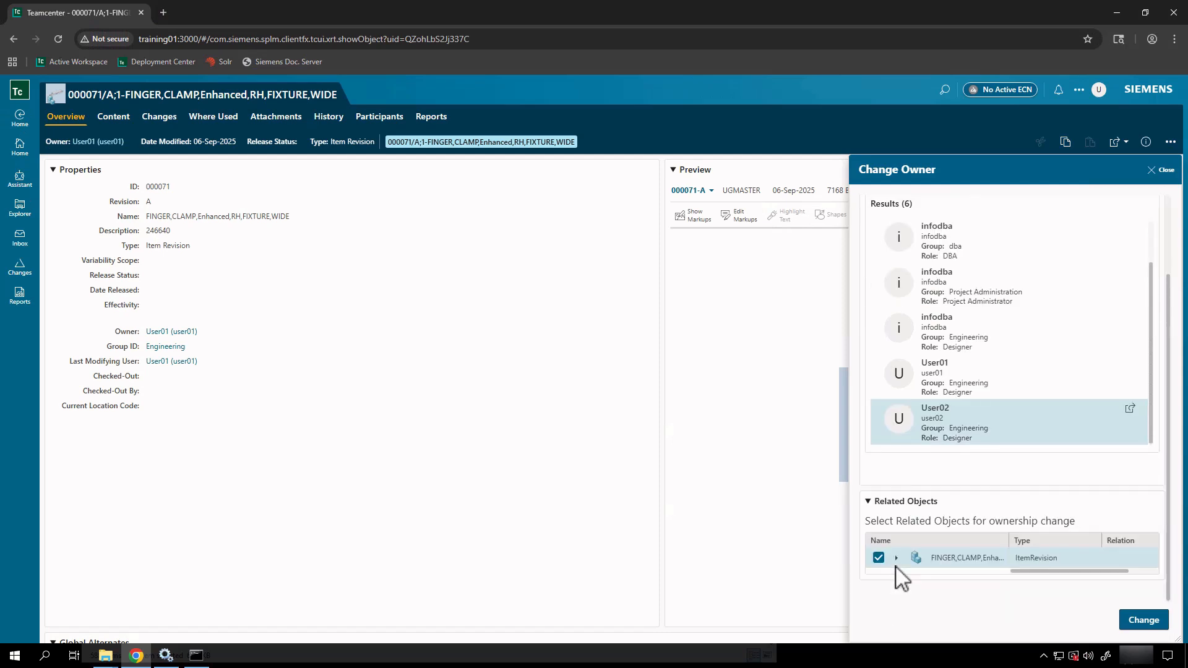
click(897, 559)
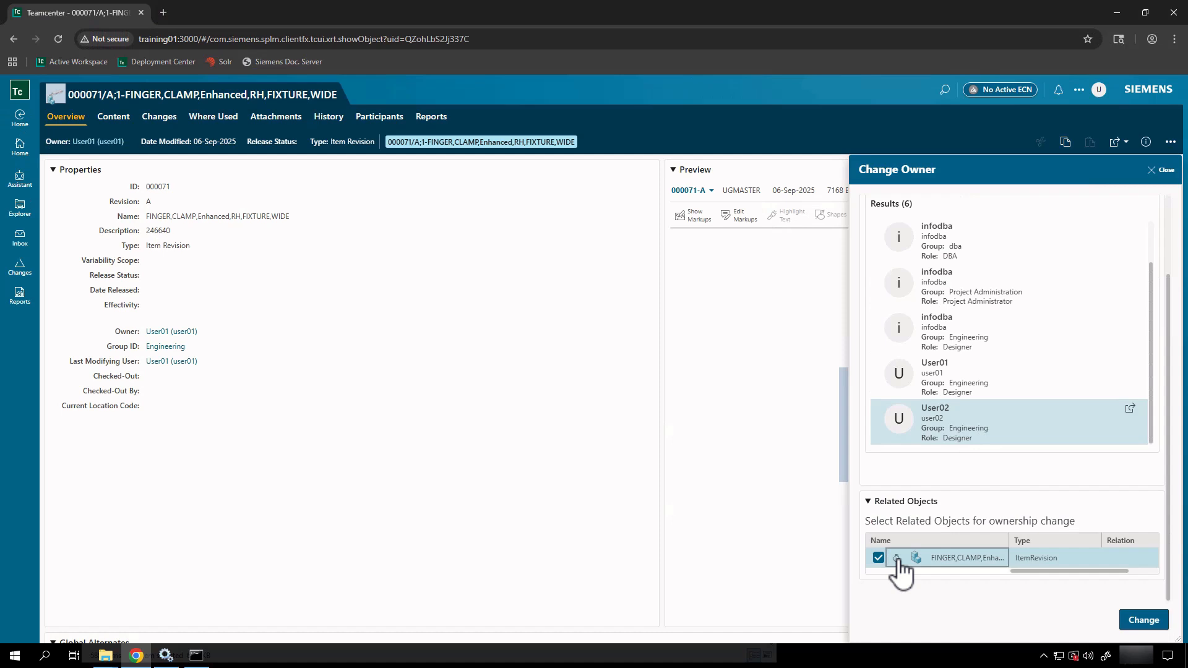
scroll(931, 514, down, 1)
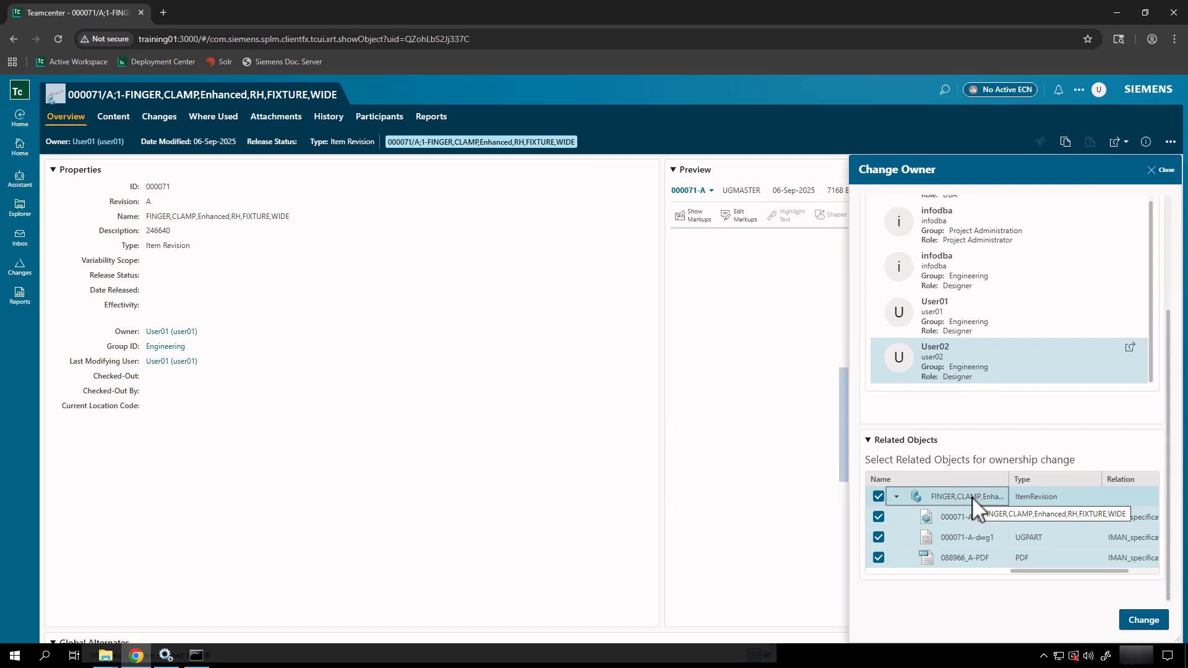
click(879, 517)
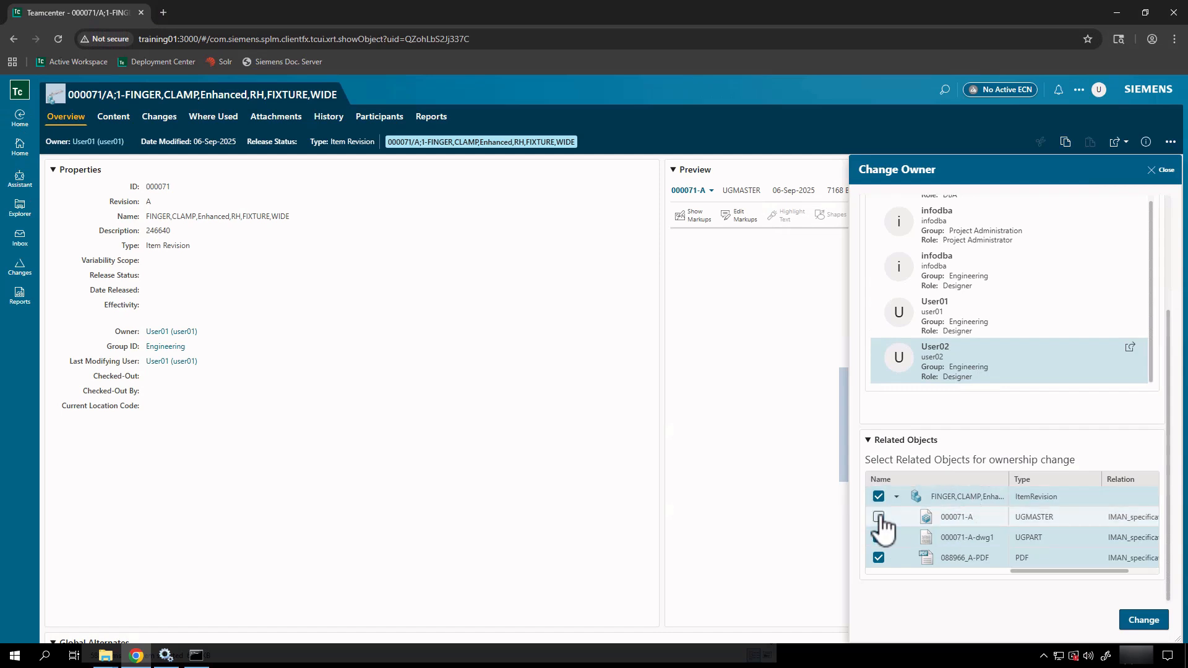
click(879, 517)
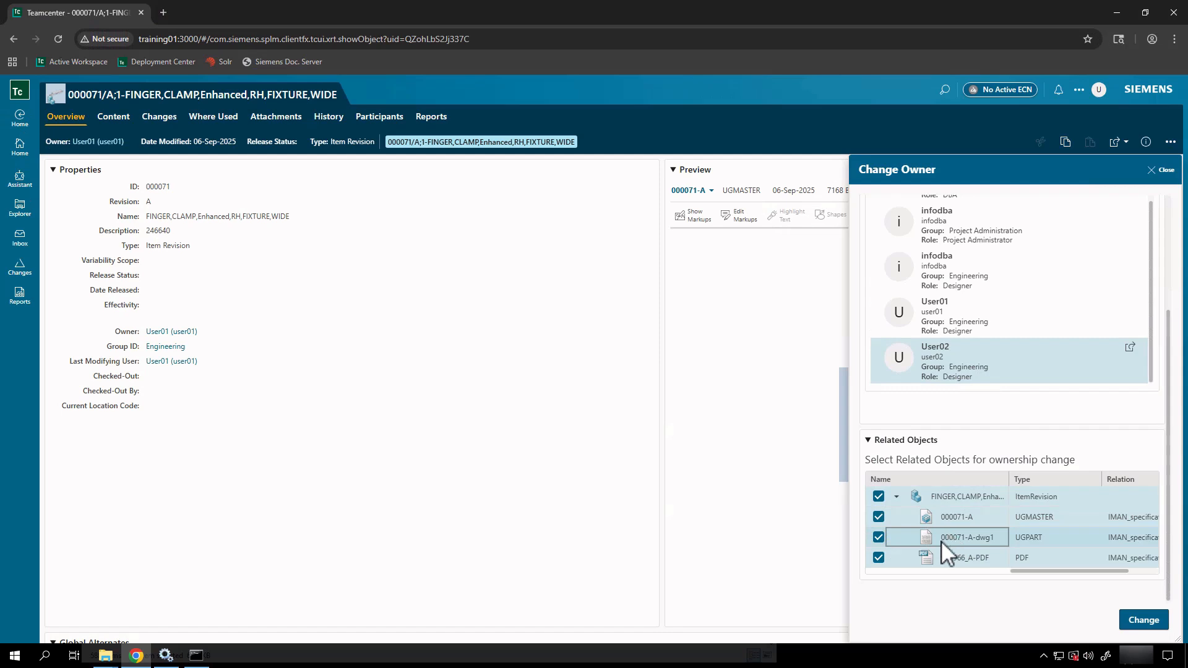
click(1155, 626)
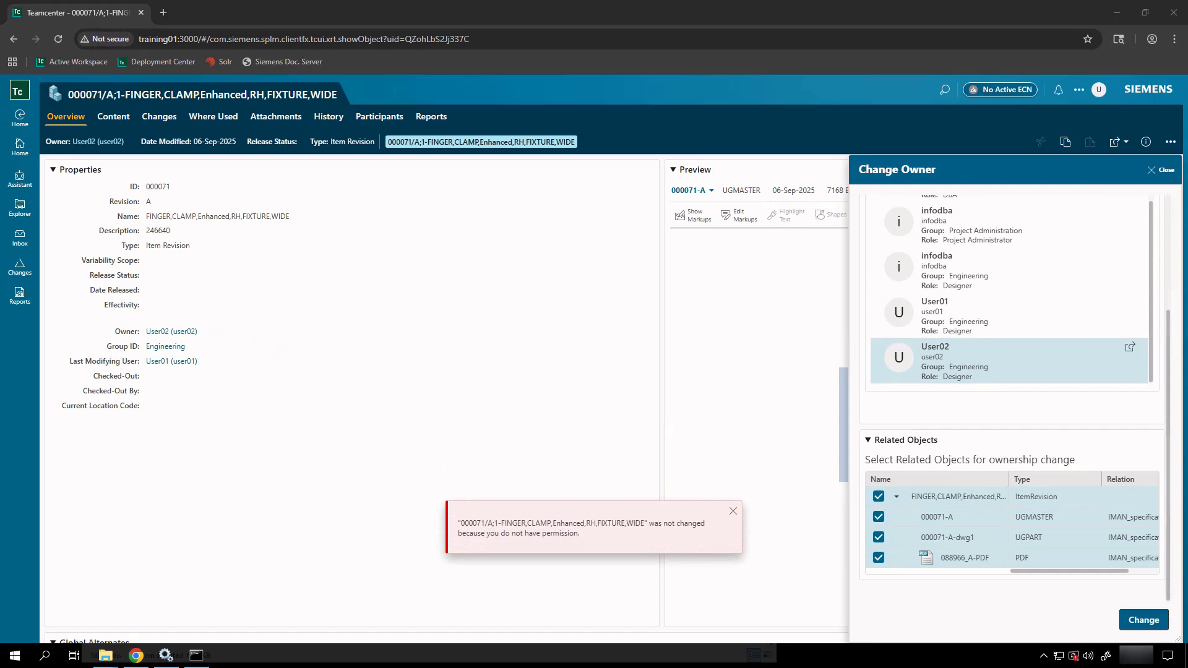
click(1163, 172)
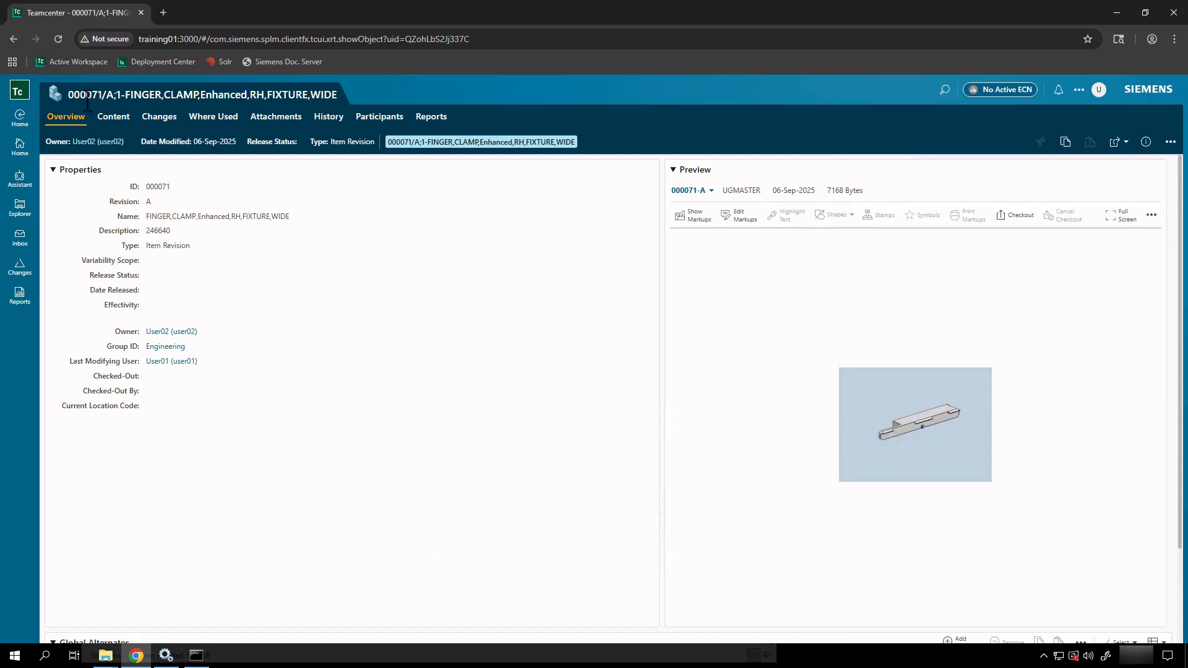
Step: View the content of the item revision 000071/A and review its ownership properties
click(119, 119)
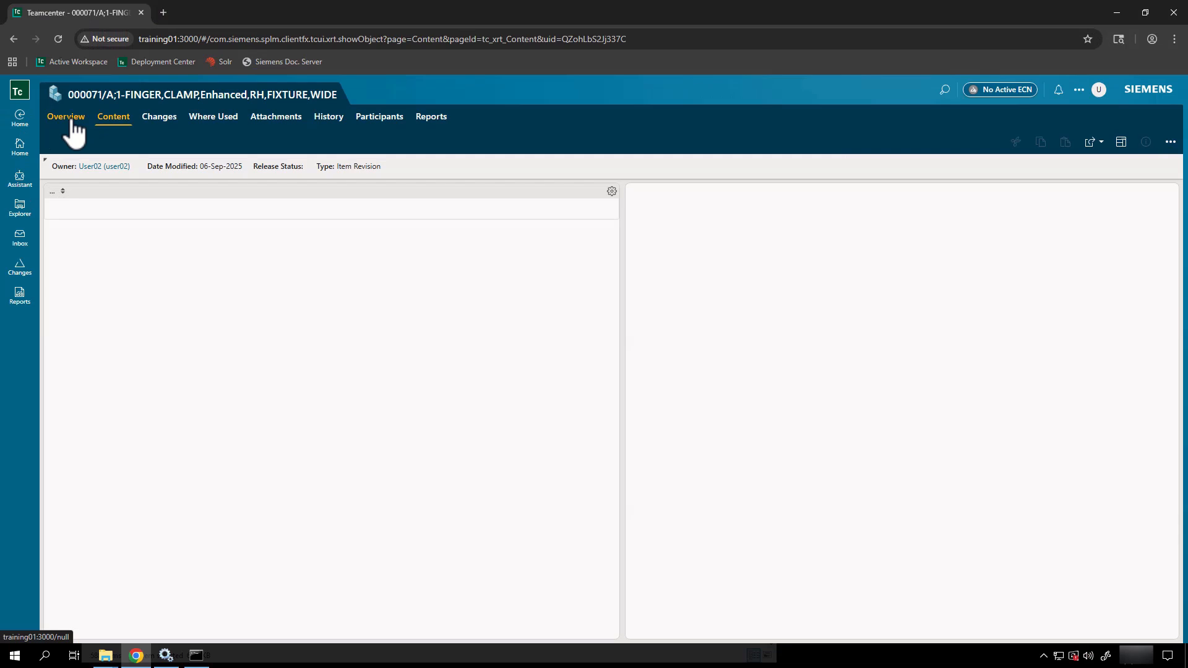
click(68, 117)
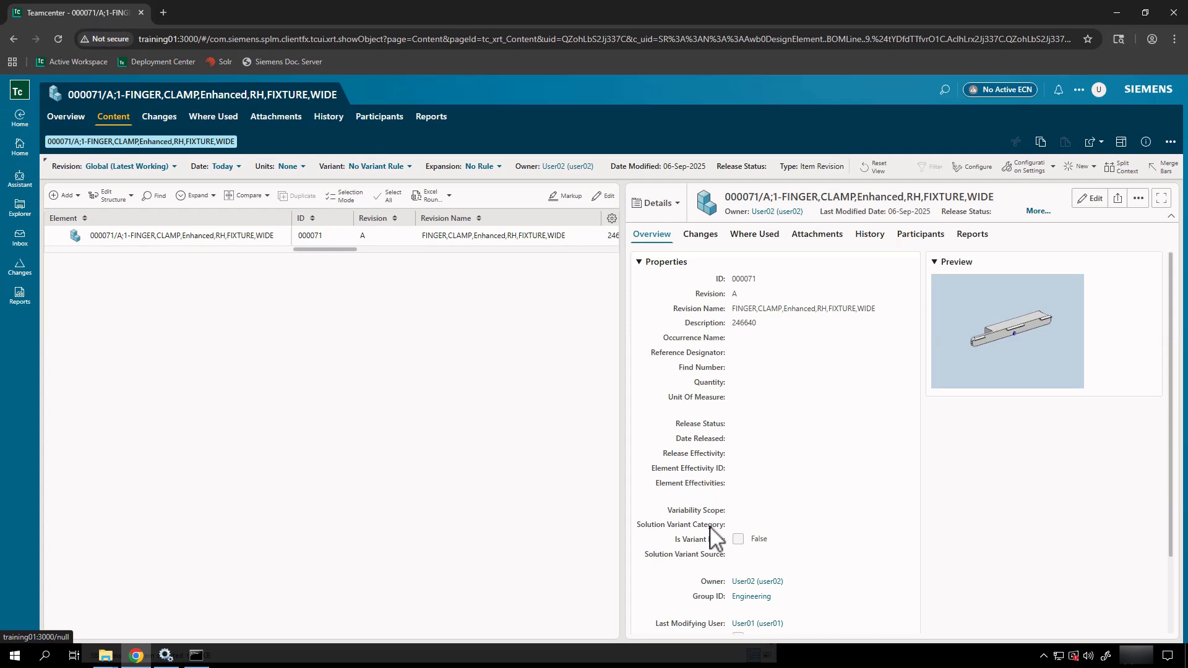
scroll(711, 532, down, 2)
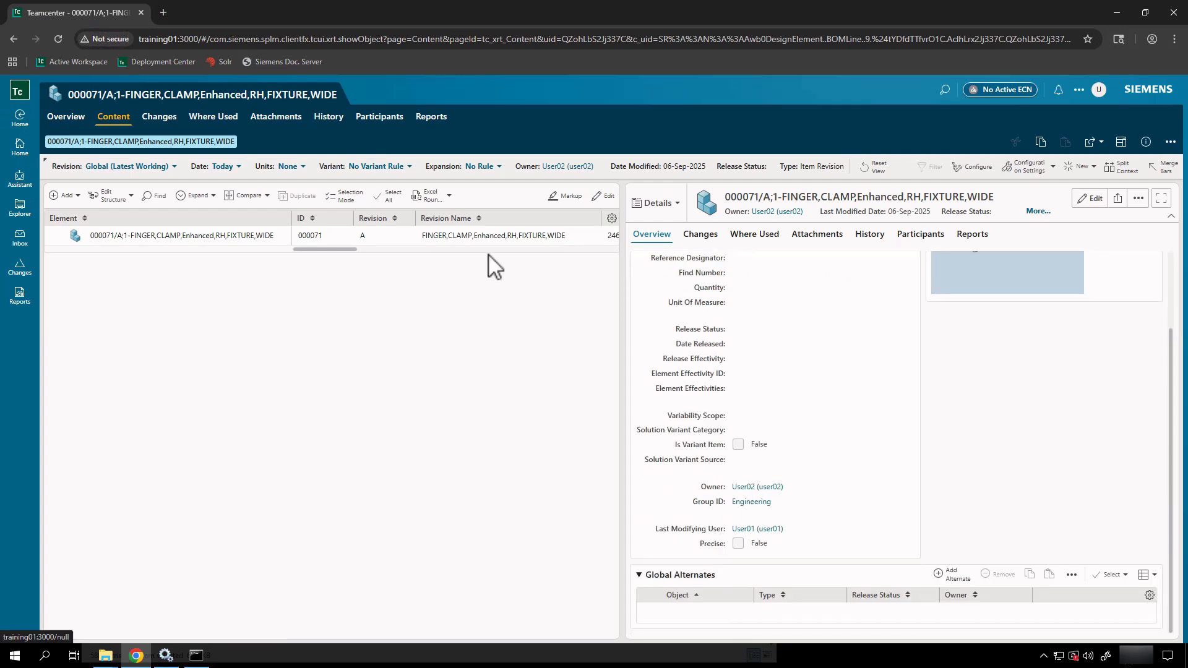
Step: Show the revision's attached files as a tree and check the owner of each file
click(806, 238)
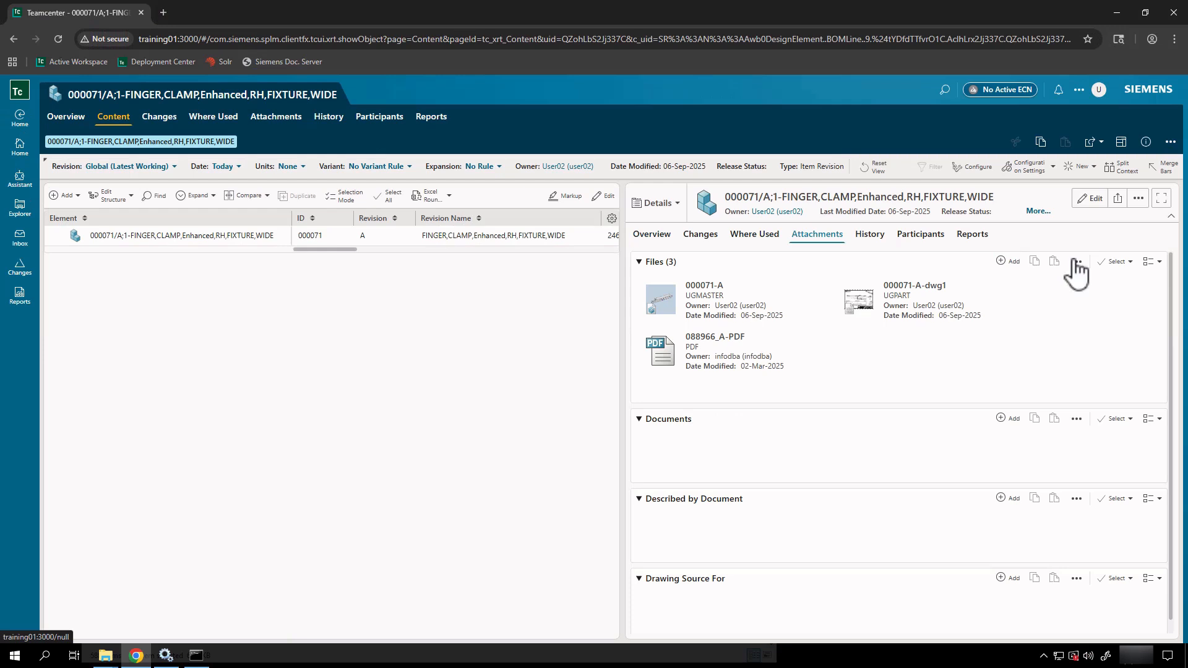
click(1145, 272)
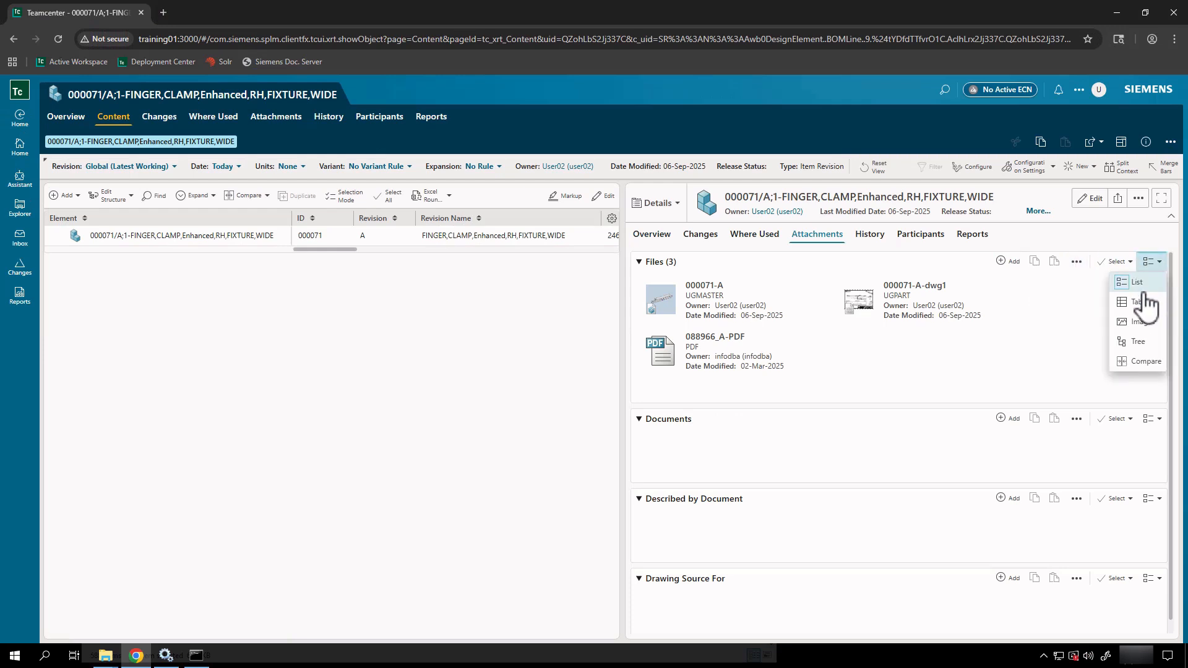
click(1143, 348)
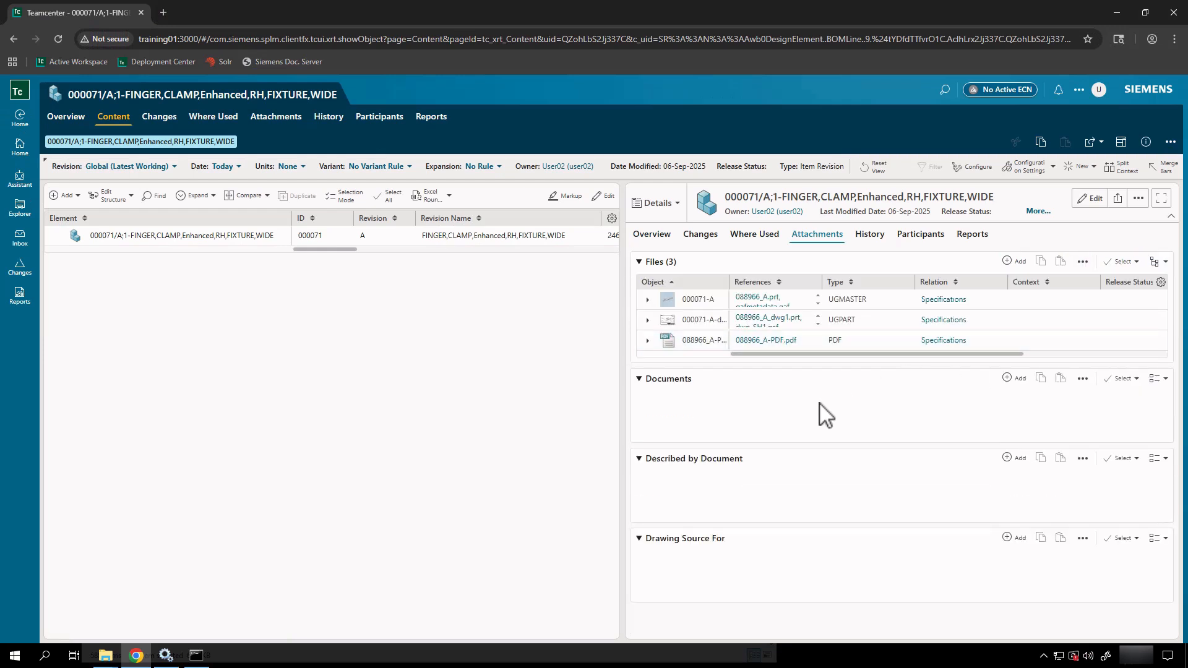
drag(856, 355, 1060, 379)
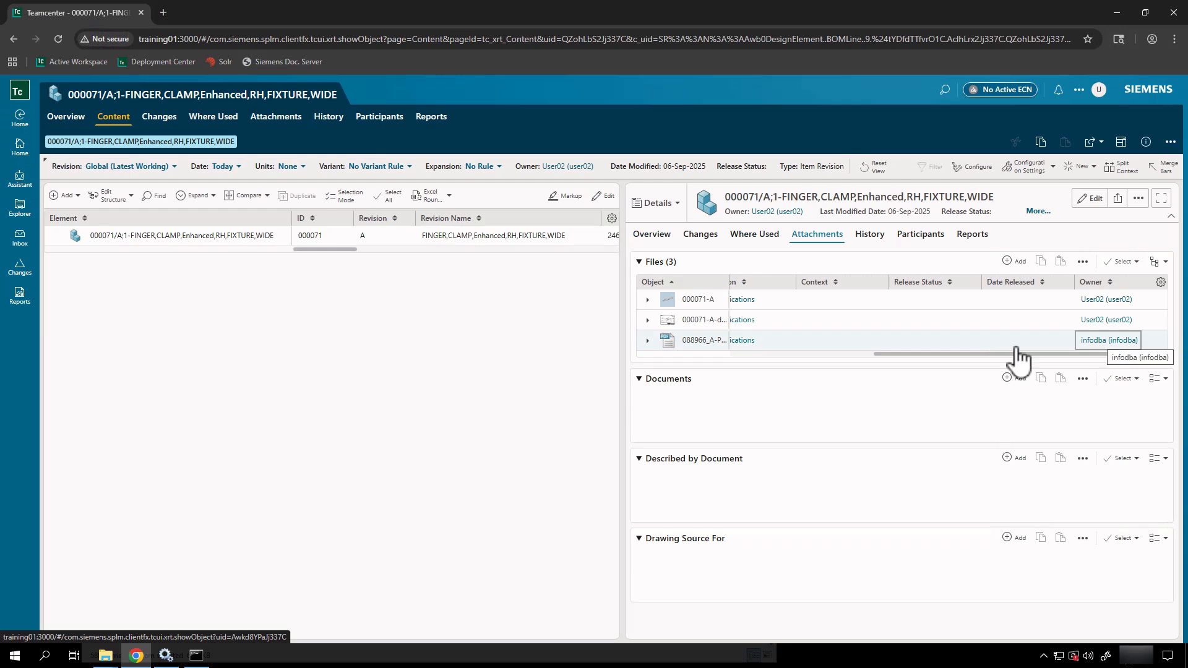
Step: Try to change the owner of the 000071/A element to User01 in the Engineering group
click(225, 236)
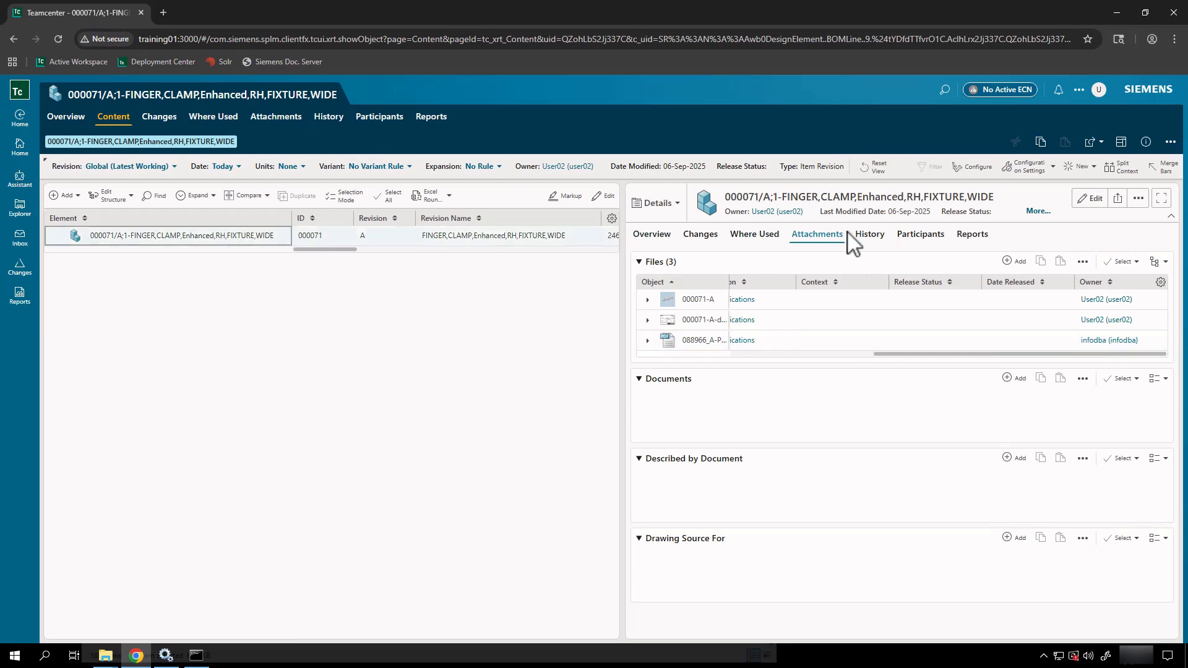
click(1170, 141)
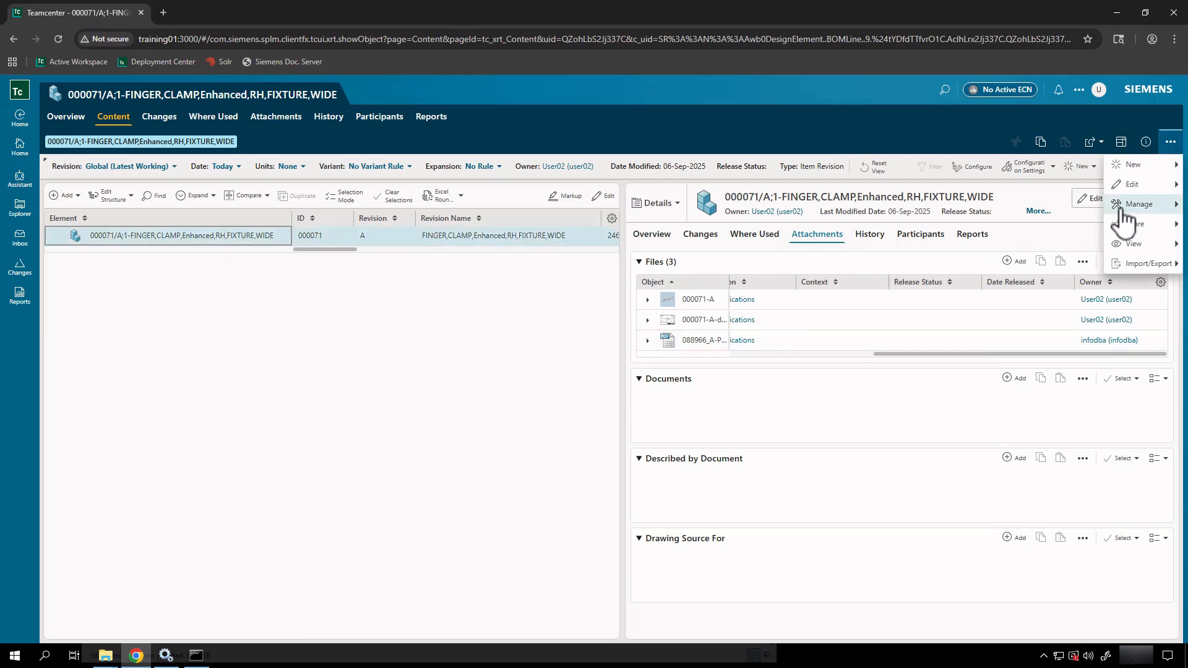
click(1123, 207)
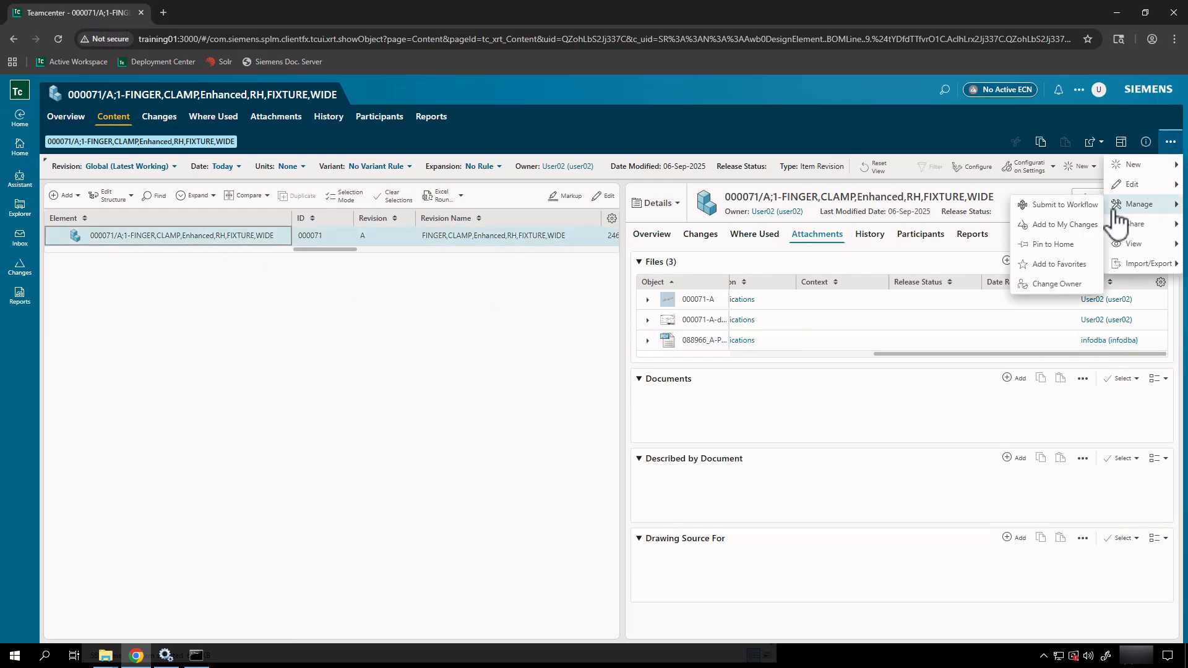
click(1046, 284)
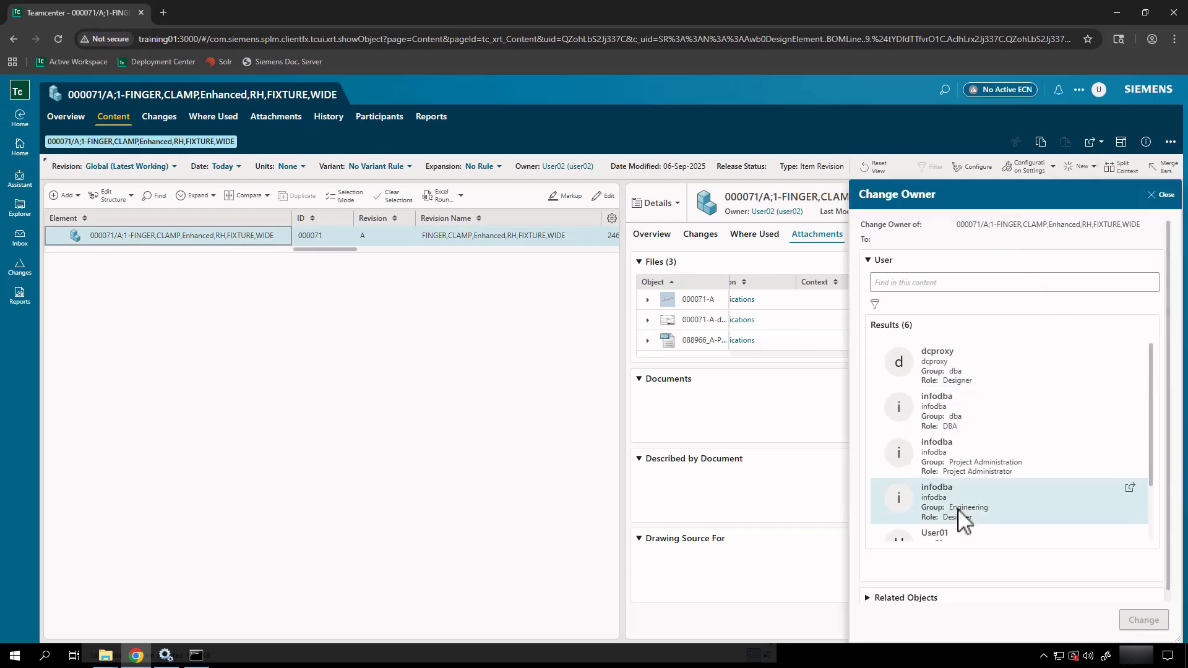
scroll(962, 519, down, 2)
click(953, 486)
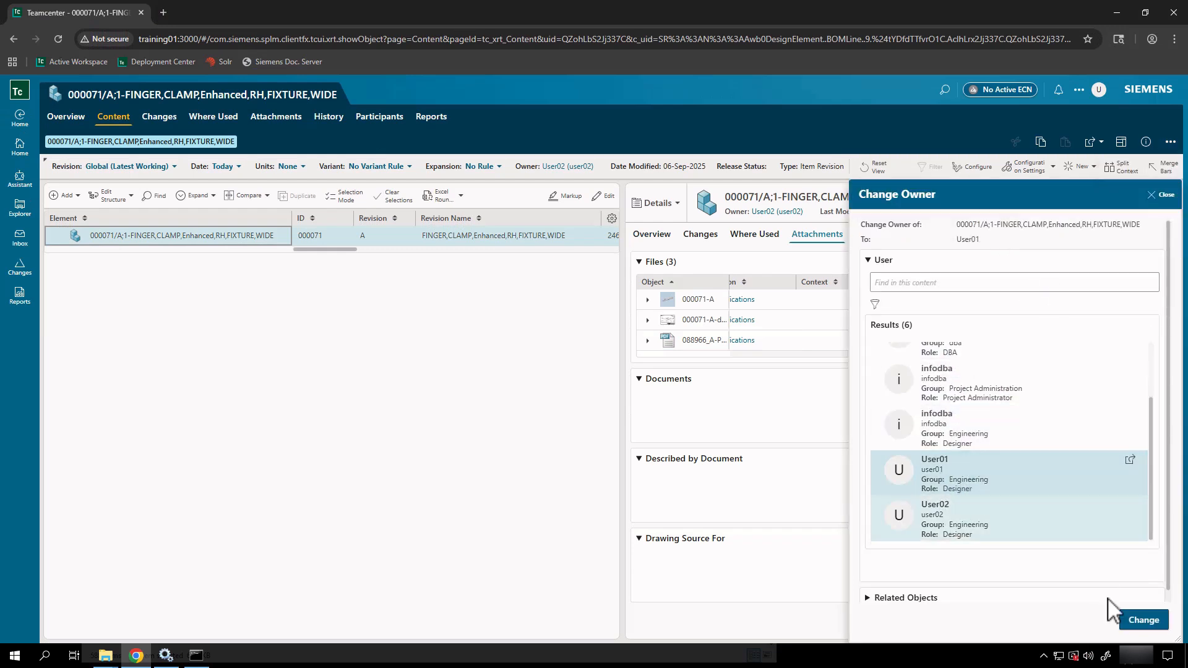
click(1144, 621)
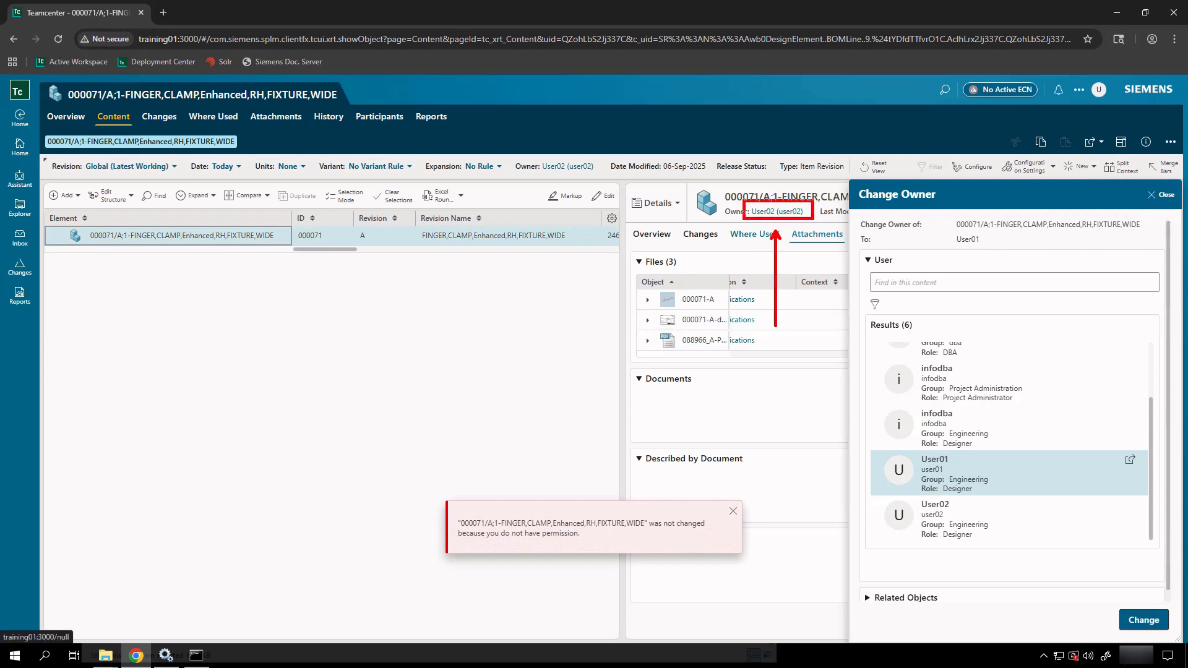
click(1161, 195)
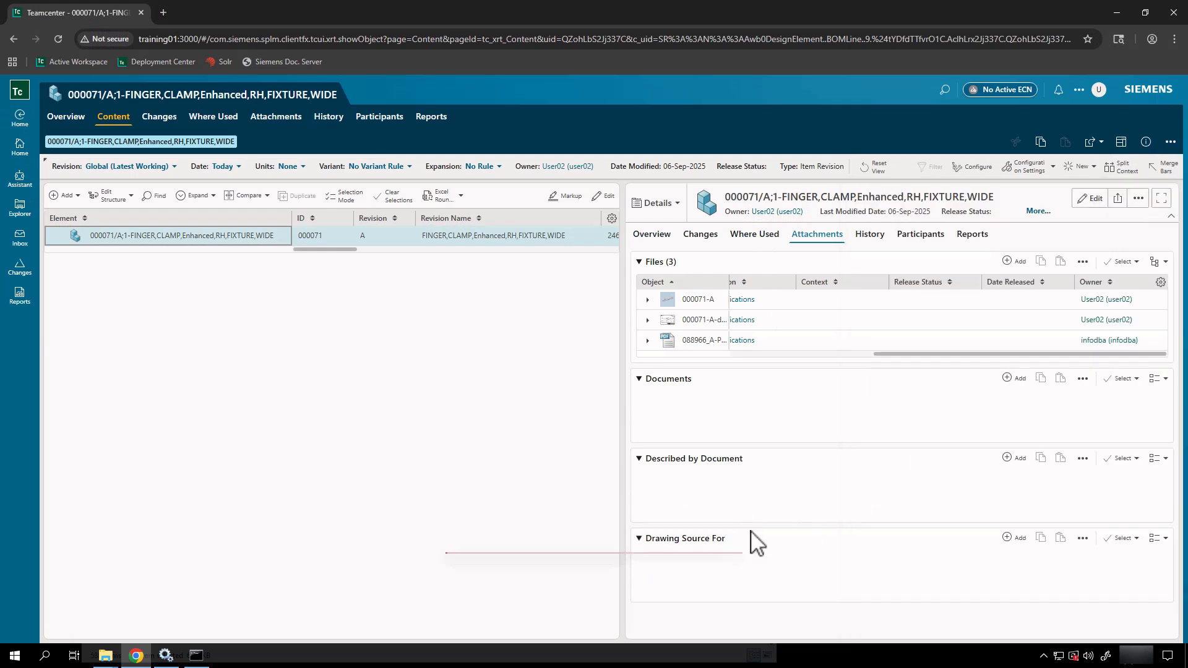
click(450, 239)
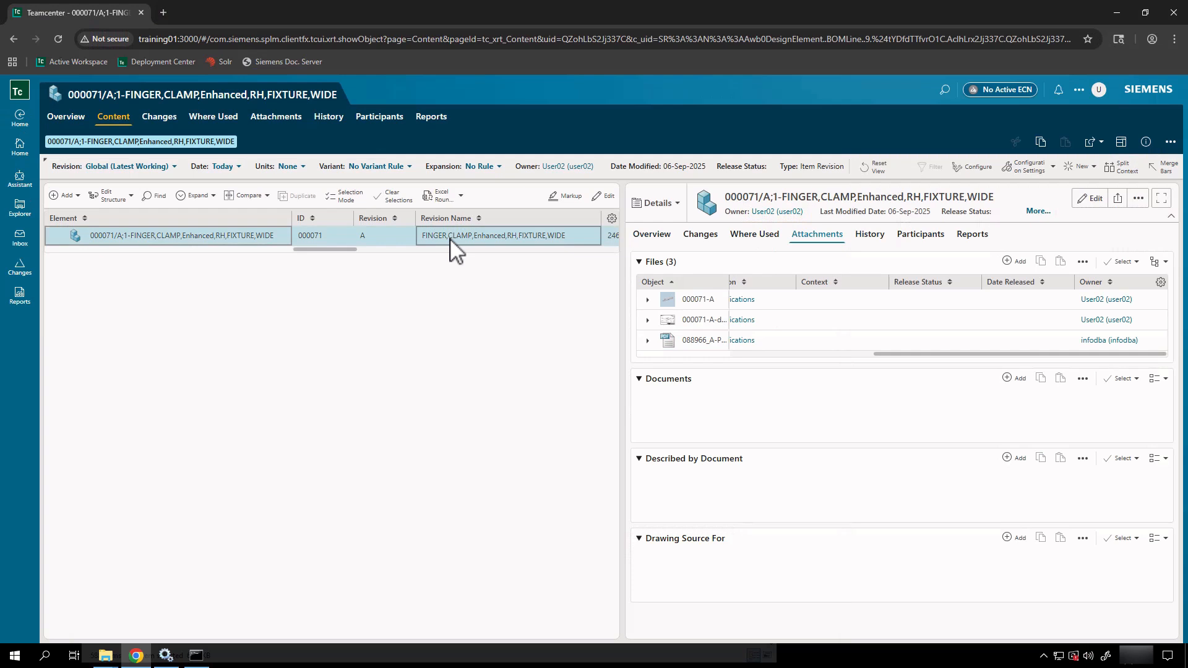
click(450, 239)
click(364, 240)
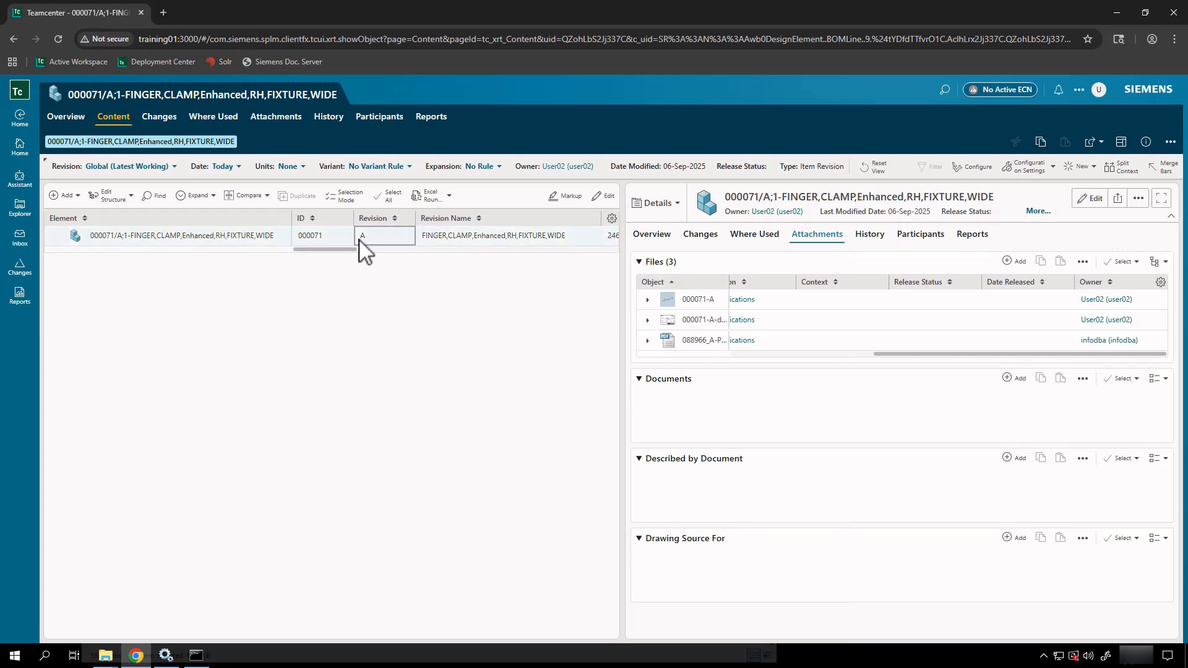
click(271, 241)
click(270, 243)
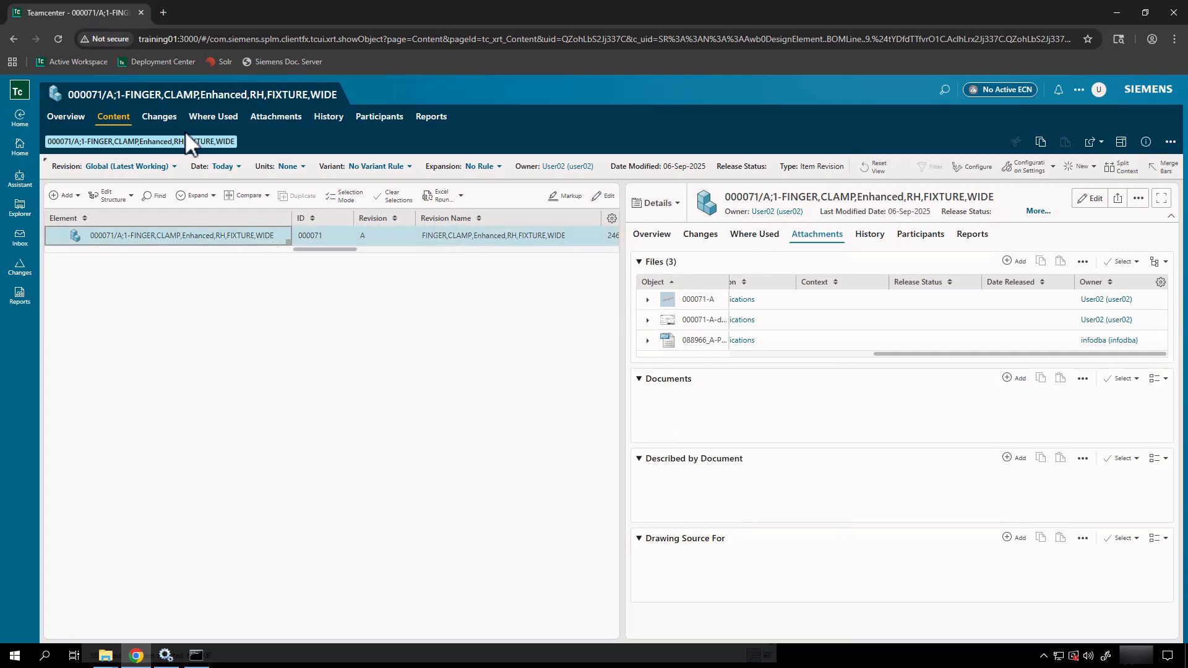
Step: Review the overview properties of item revision 000071/A and the owners of its attached files
click(204, 120)
click(70, 120)
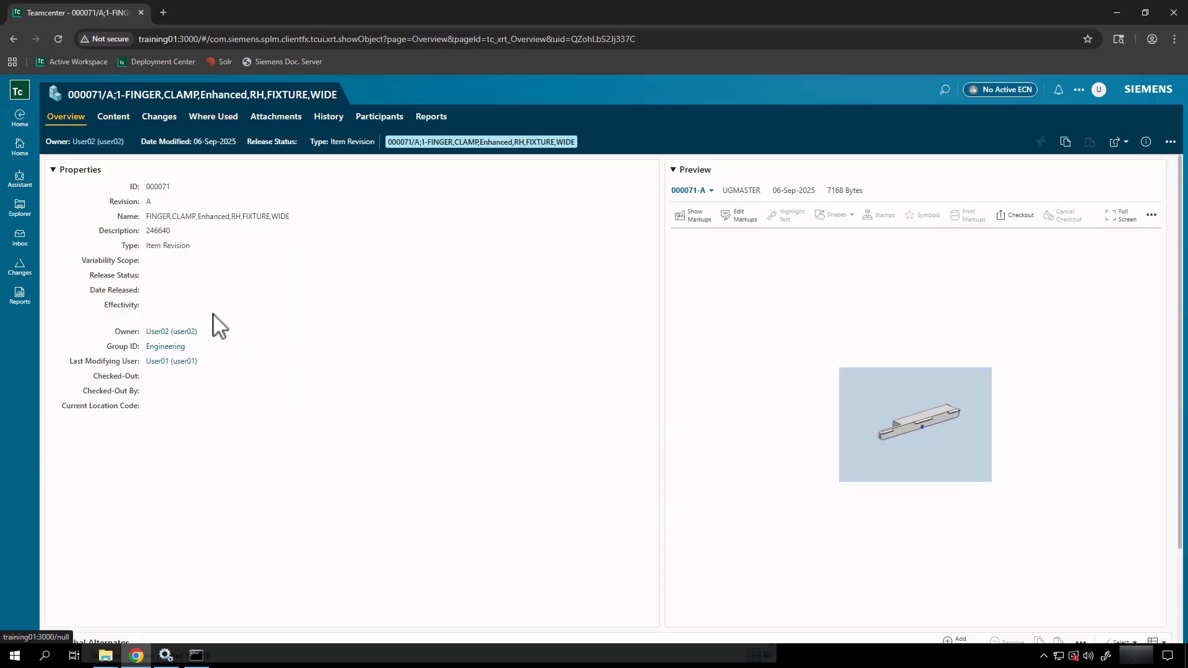
click(286, 121)
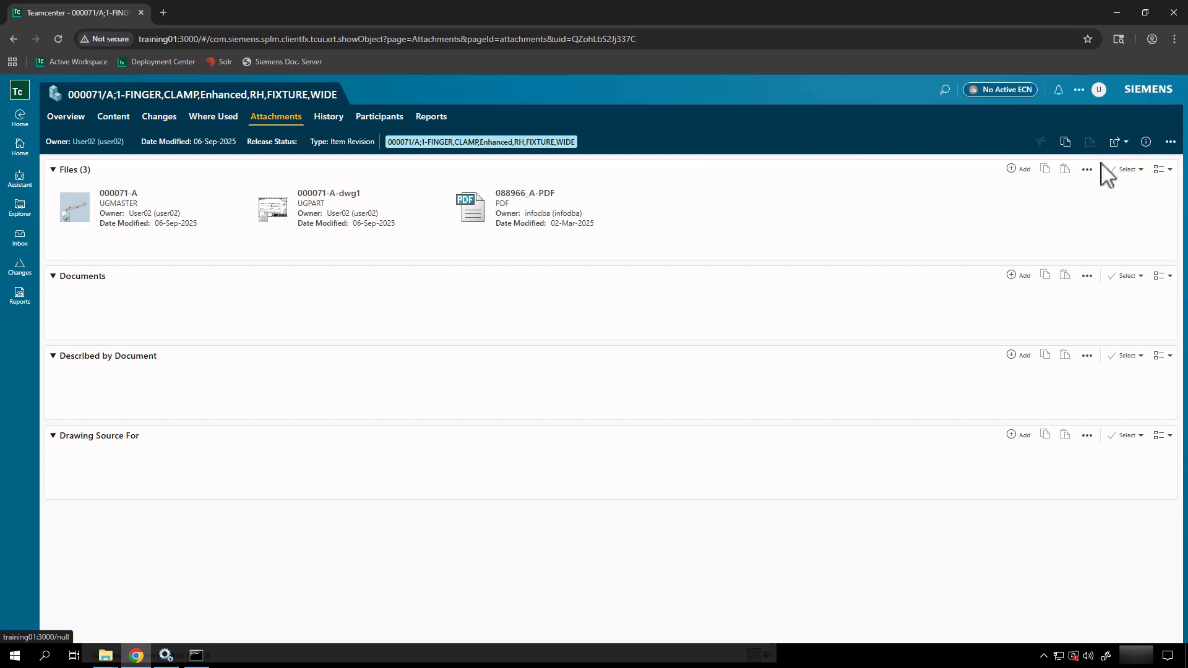
Step: Copy item revision 000071/A, try to paste it into the Newstuff folder under Home, and widen the Name column
click(1065, 144)
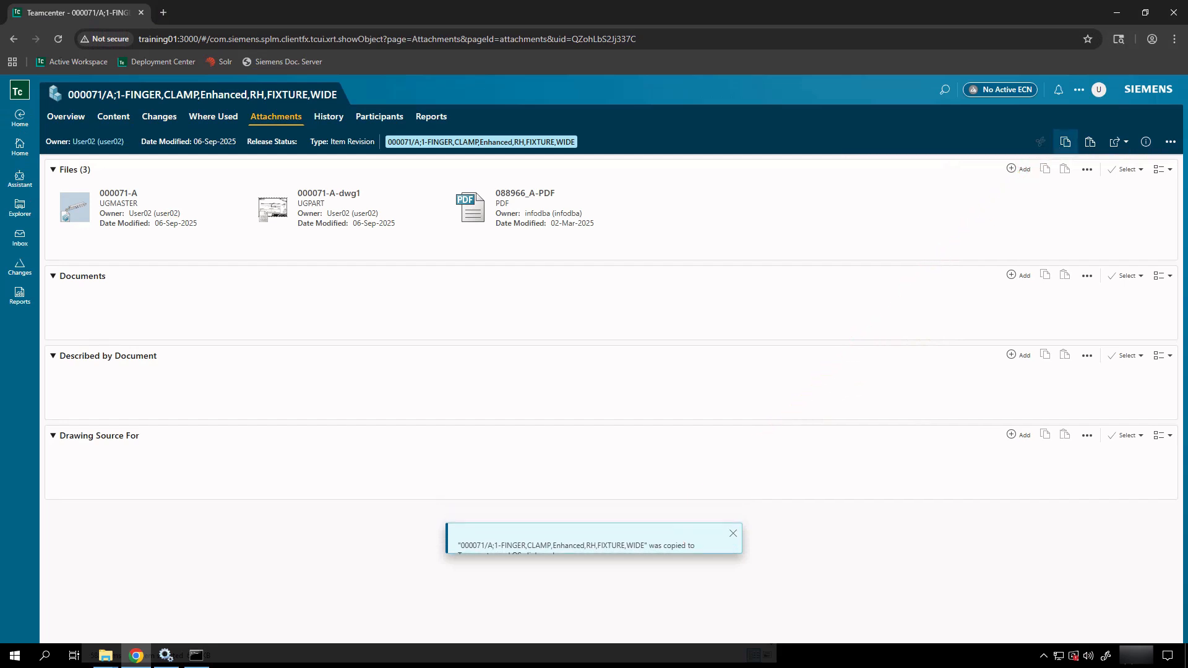
click(21, 146)
click(20, 211)
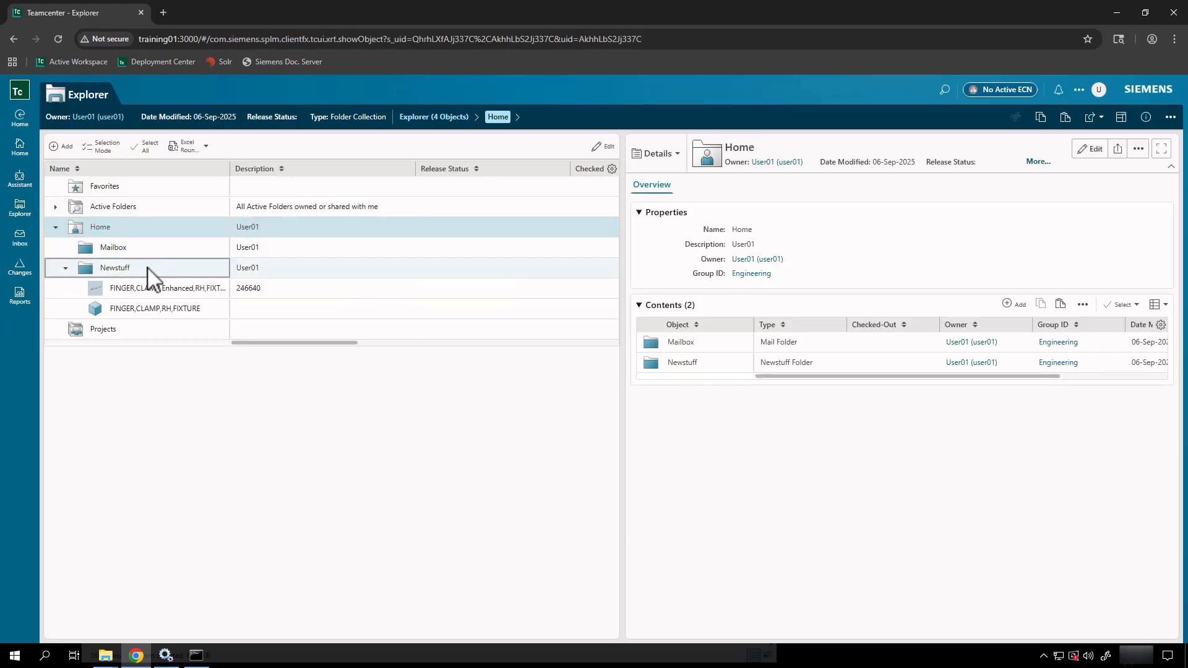
click(150, 276)
right_click(151, 276)
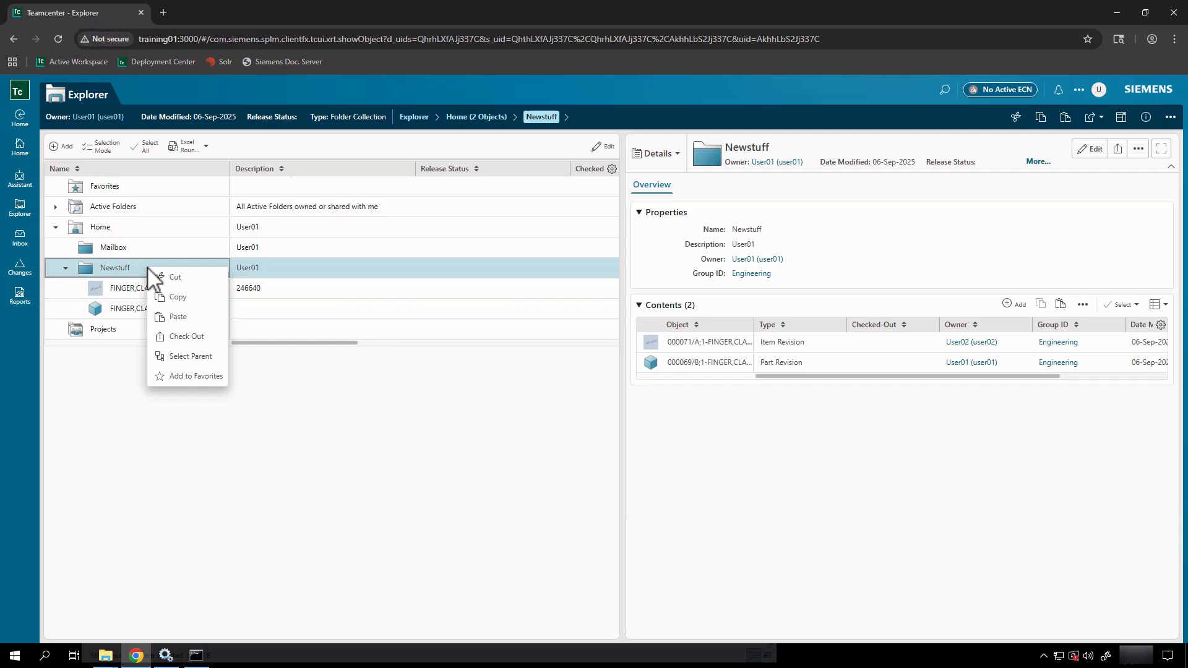
click(183, 317)
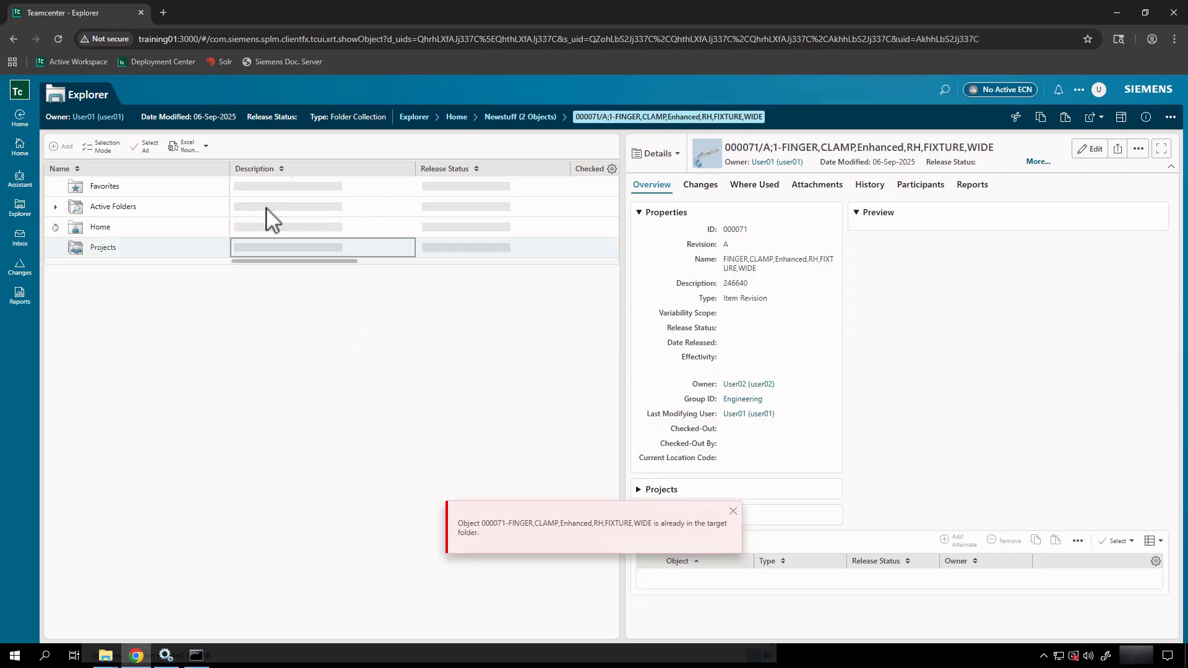
drag(230, 171, 343, 177)
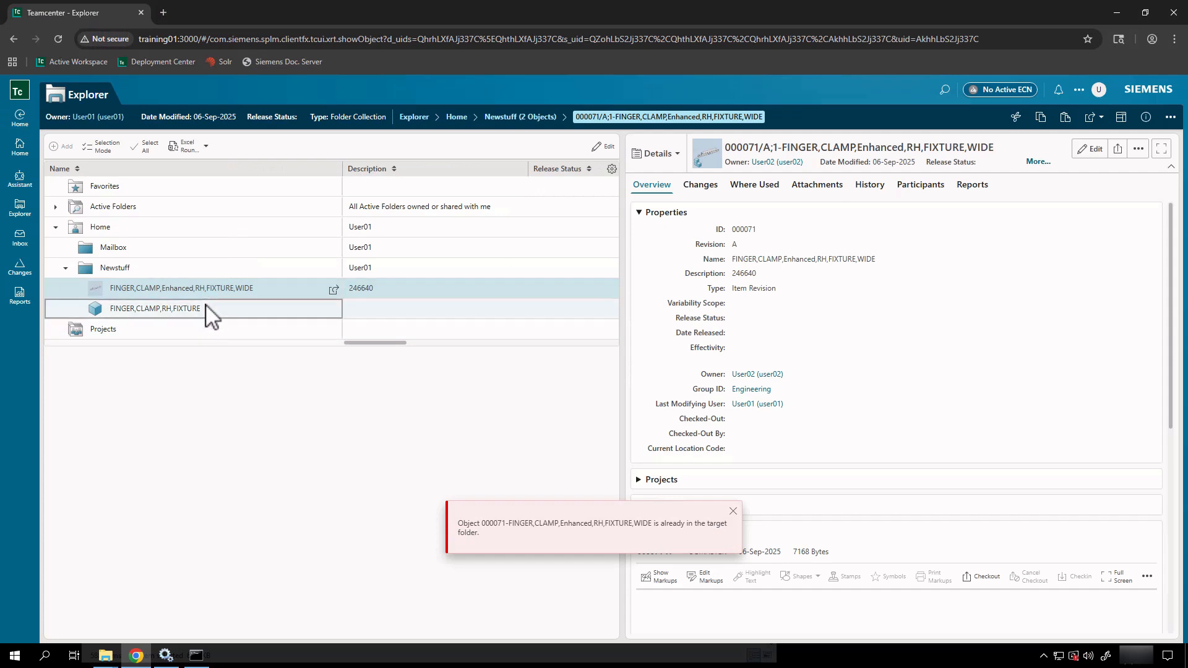
click(734, 512)
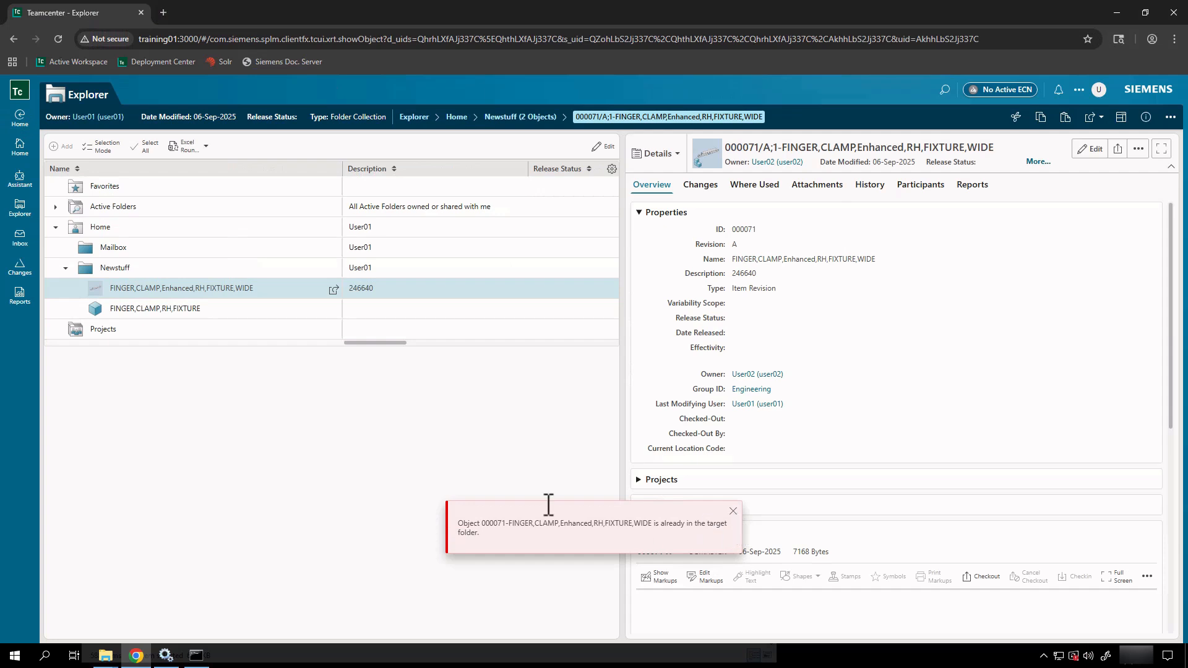
Step: Select both revisions in the Newstuff folder and compare their properties side by side
ctrl+click(254, 310)
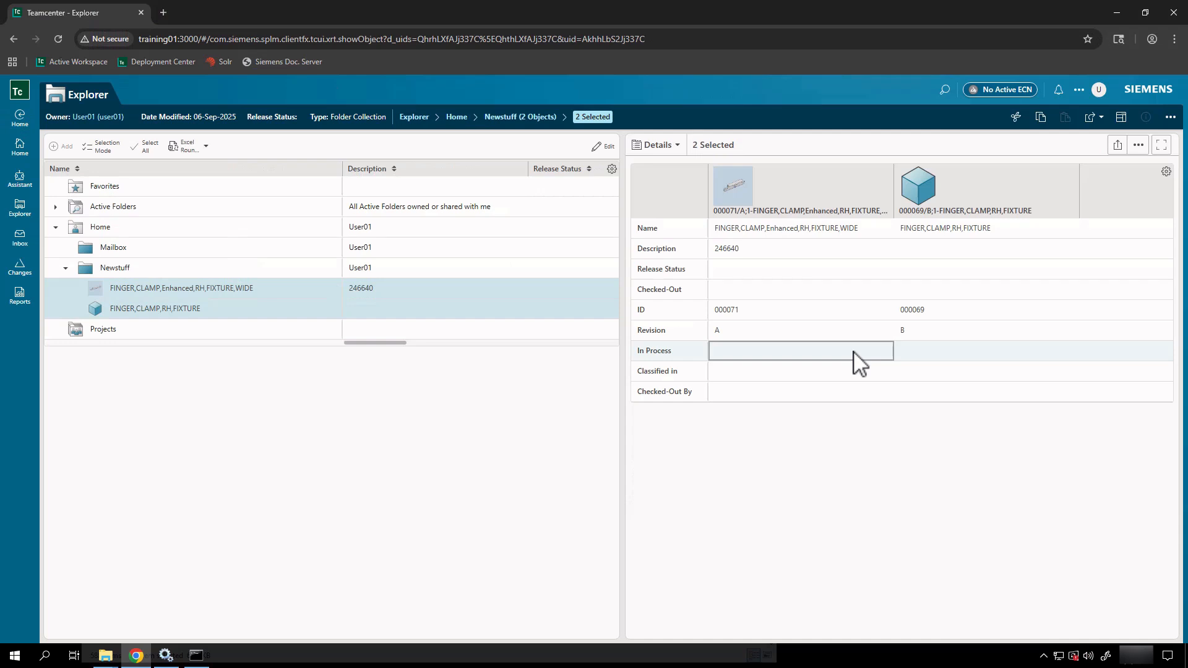
click(1166, 172)
click(1144, 201)
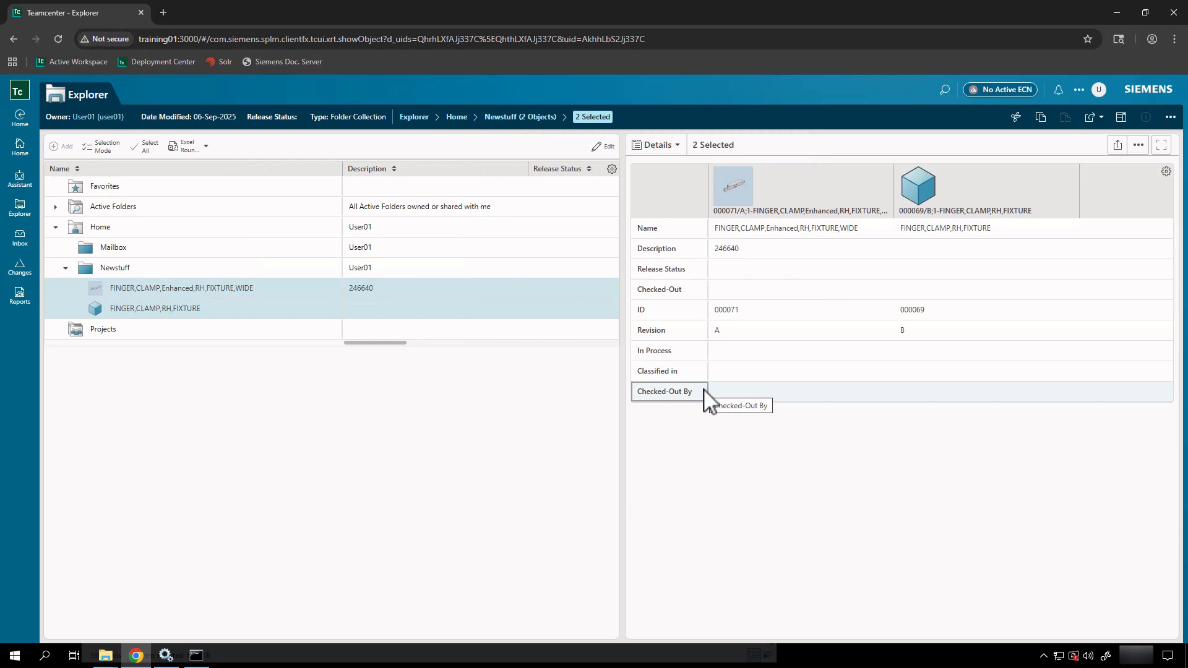
Step: Show the Relations Tree for FINGER,CLAMP,Enhanced,RH,FIXTURE,WIDE to check its related objects and their owners
click(668, 155)
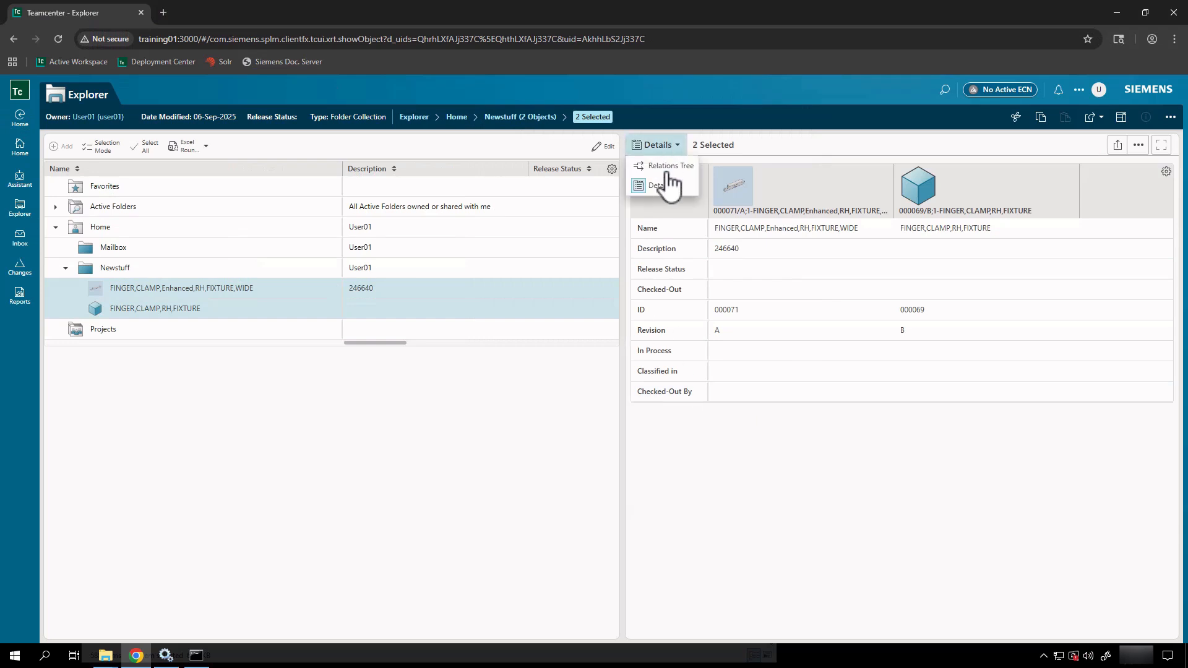
click(669, 174)
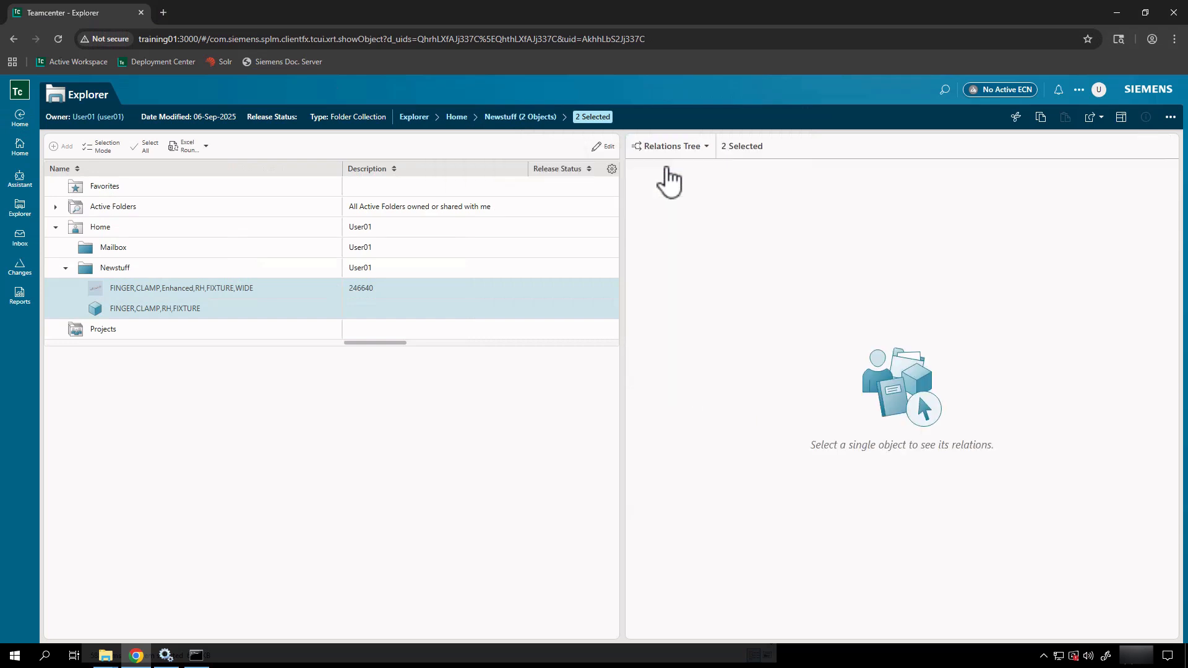
click(282, 307)
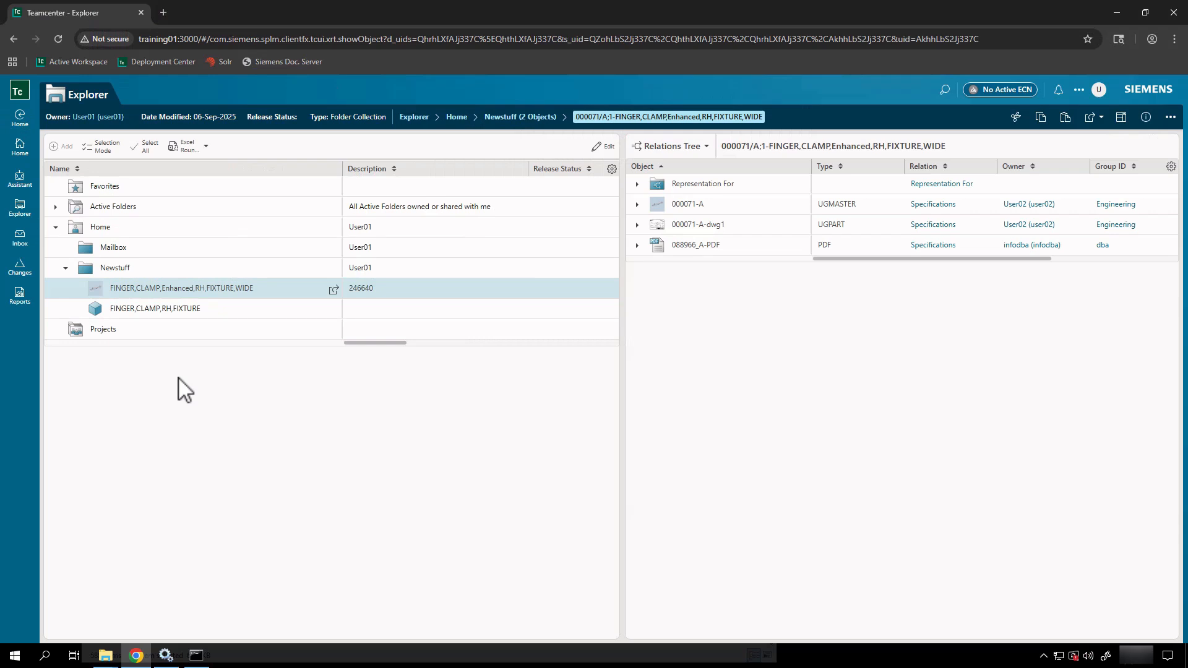
Step: Start generating a report for item revision 000071/A and choose the Workspace Object - Print Summary report
right_click(266, 298)
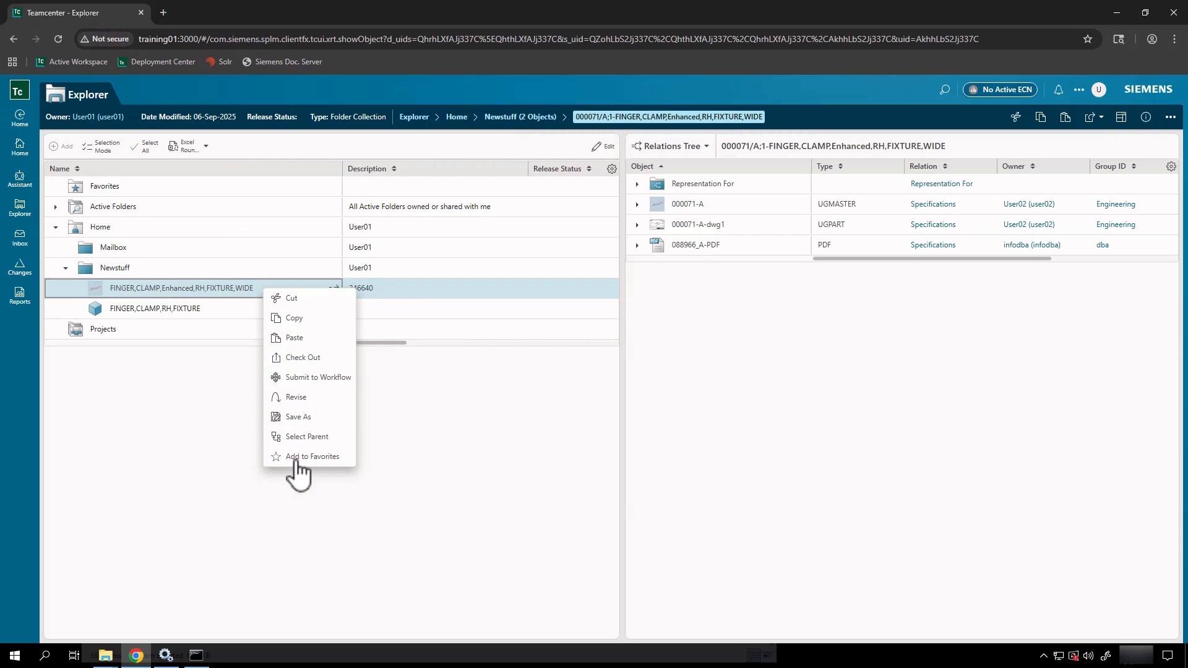
click(1173, 124)
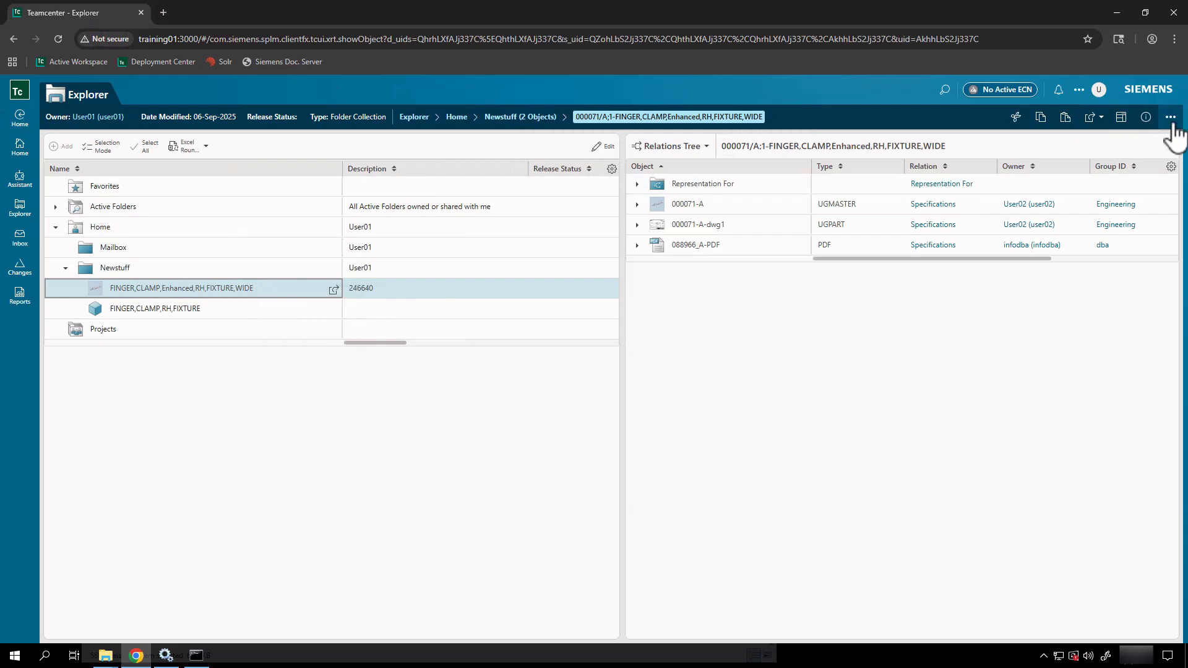
click(1172, 126)
click(1155, 144)
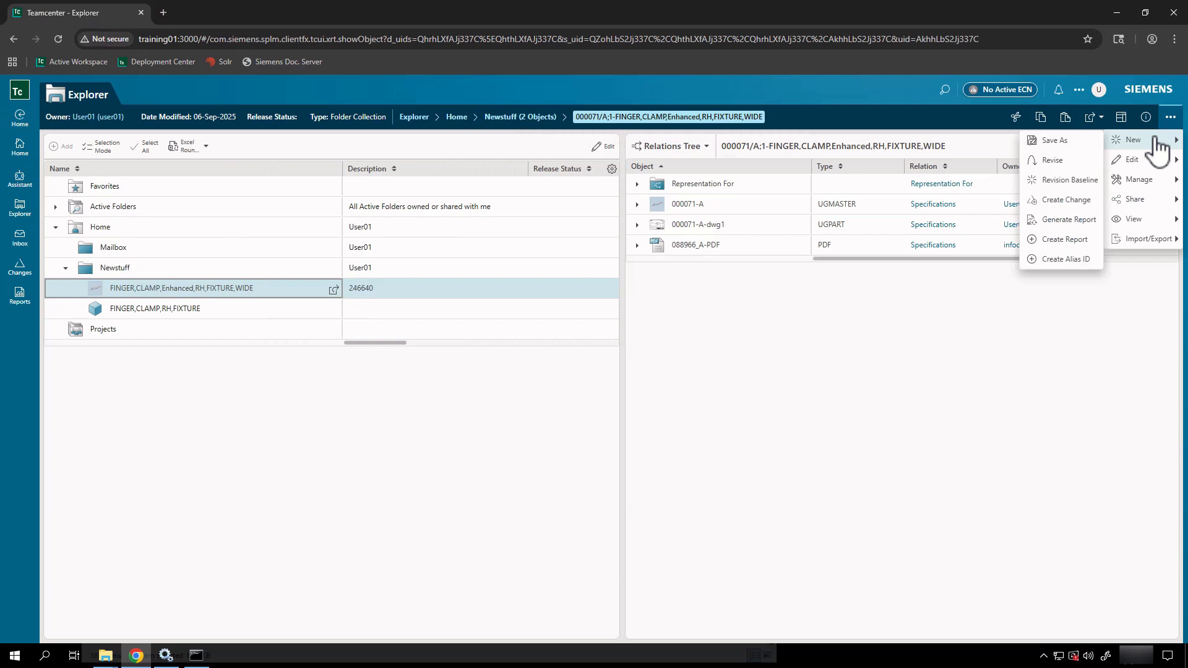
click(1080, 220)
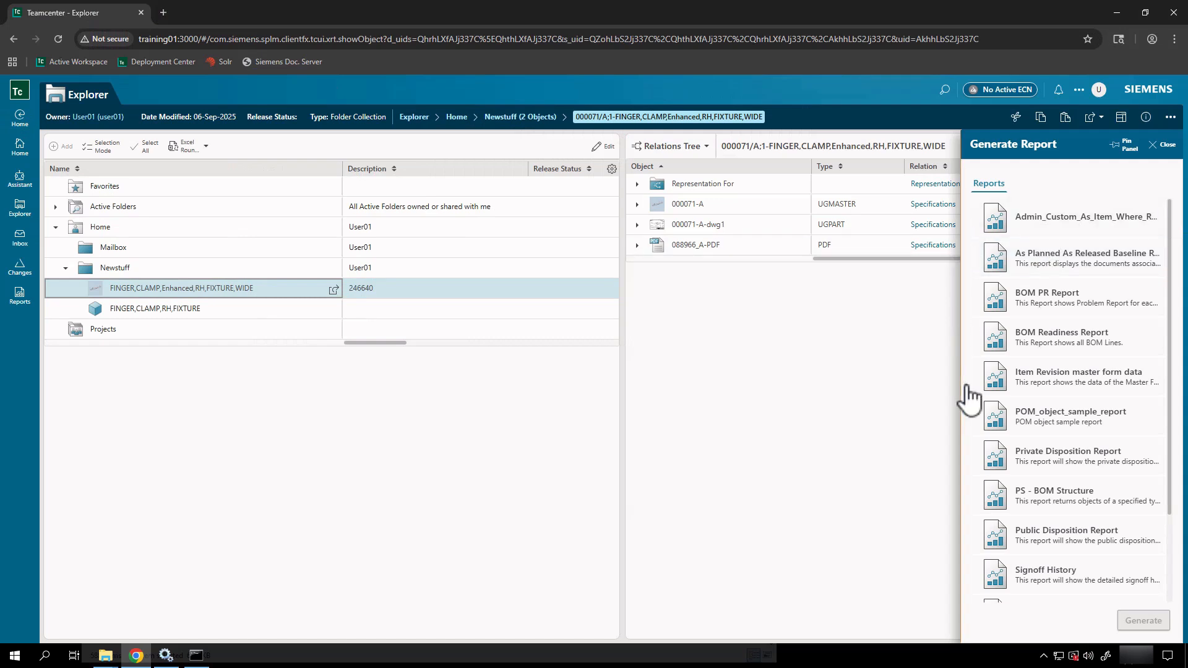
drag(967, 389, 512, 358)
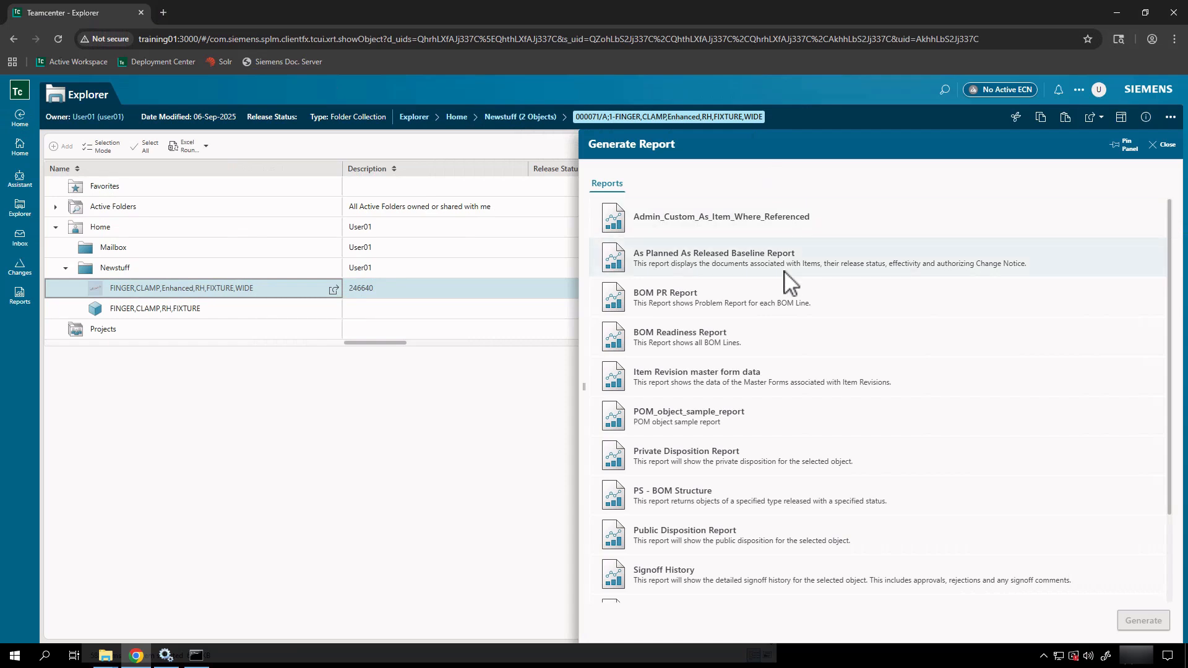
scroll(787, 281, down, 2)
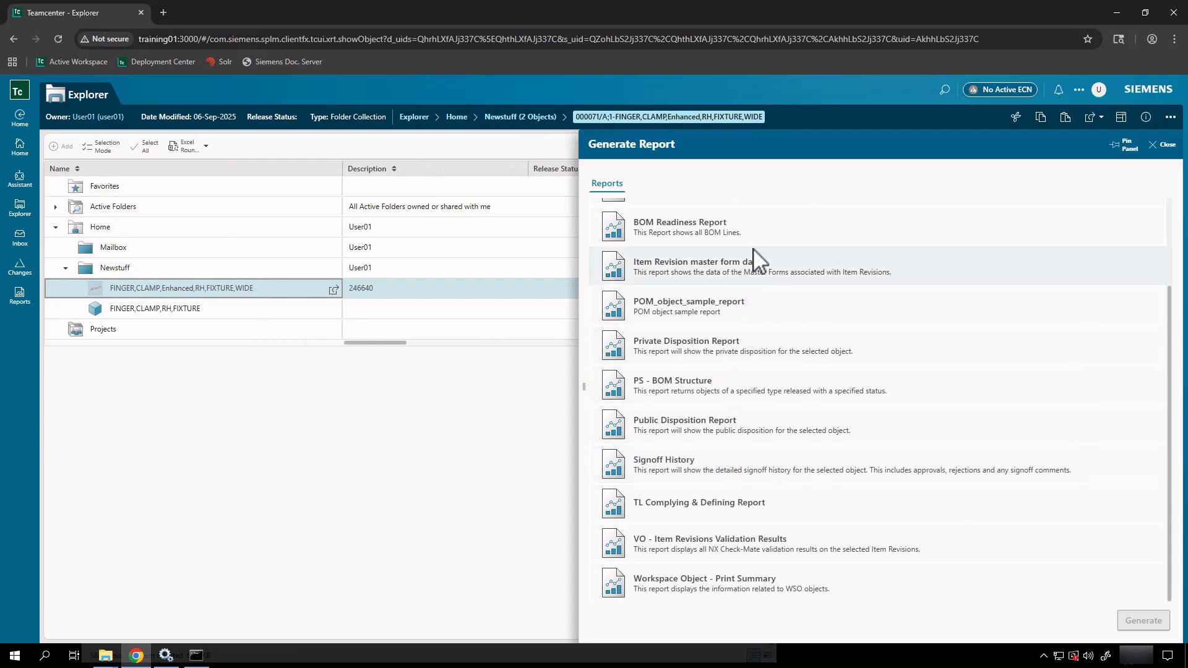
click(696, 589)
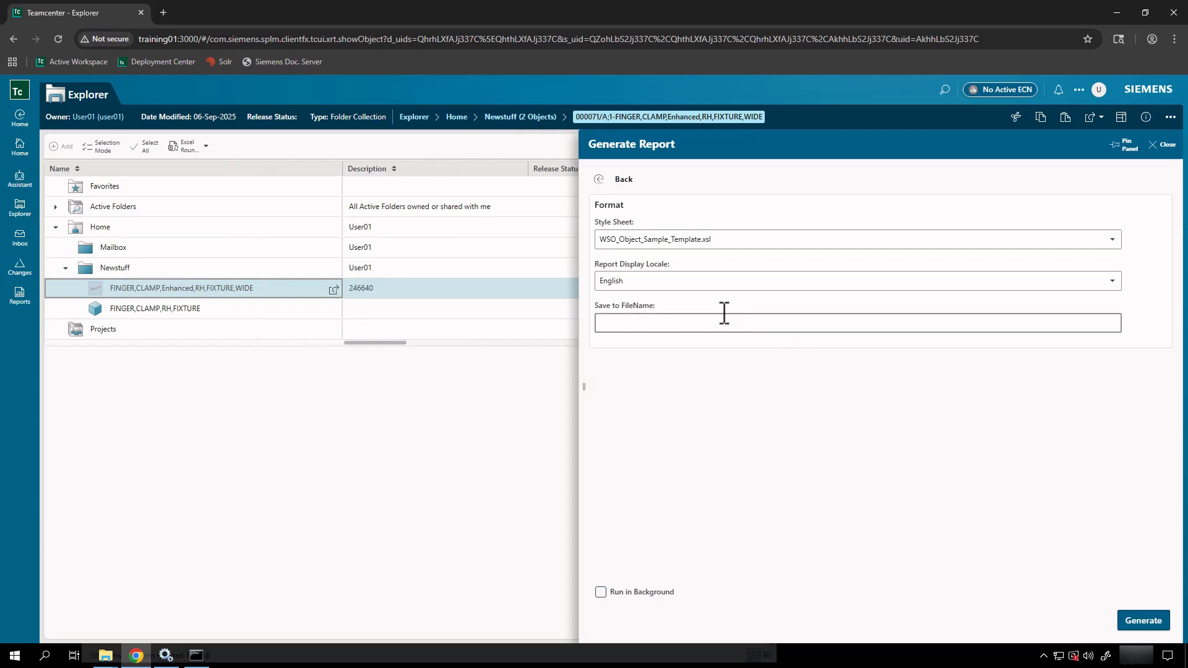
Step: Generate the report with the WSO_Object_Sample_Template.xsl style sheet and the file name FINGER,CLAMP,REPORT
click(1111, 240)
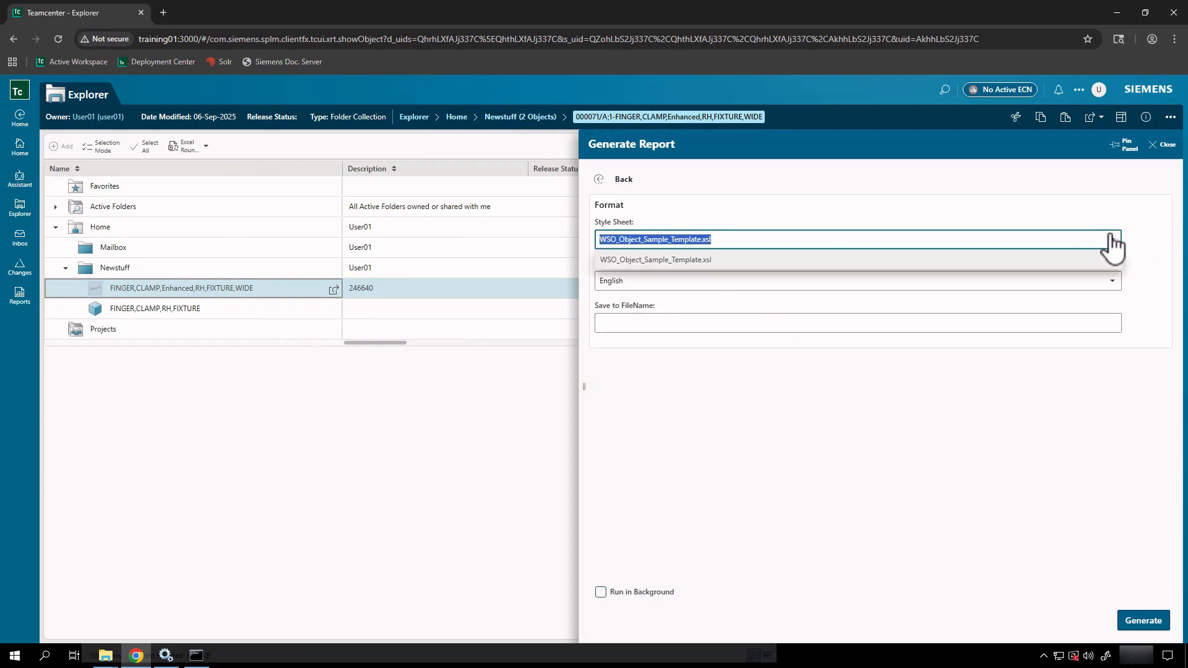
click(734, 262)
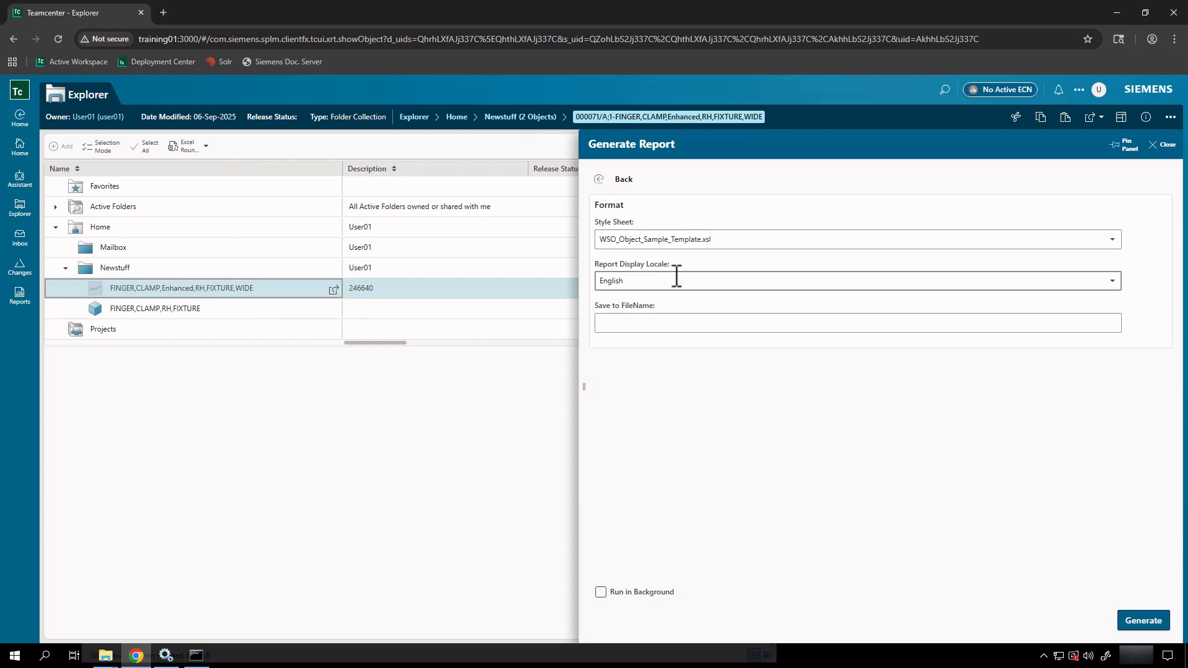
click(678, 321)
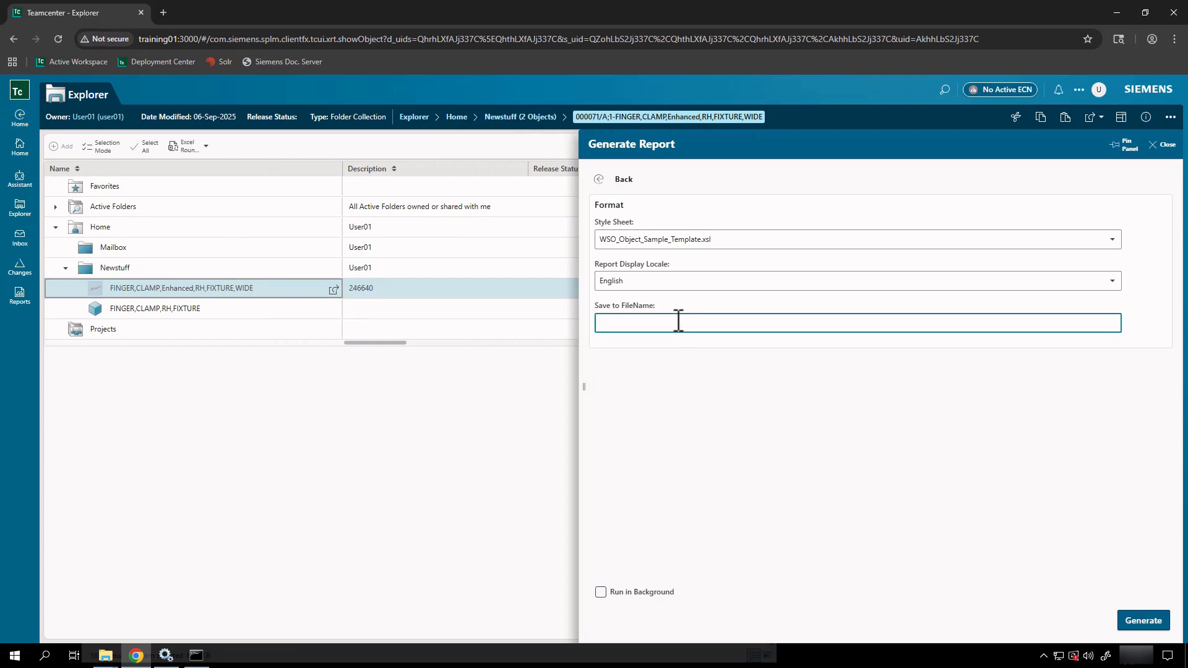
text(FINGE)
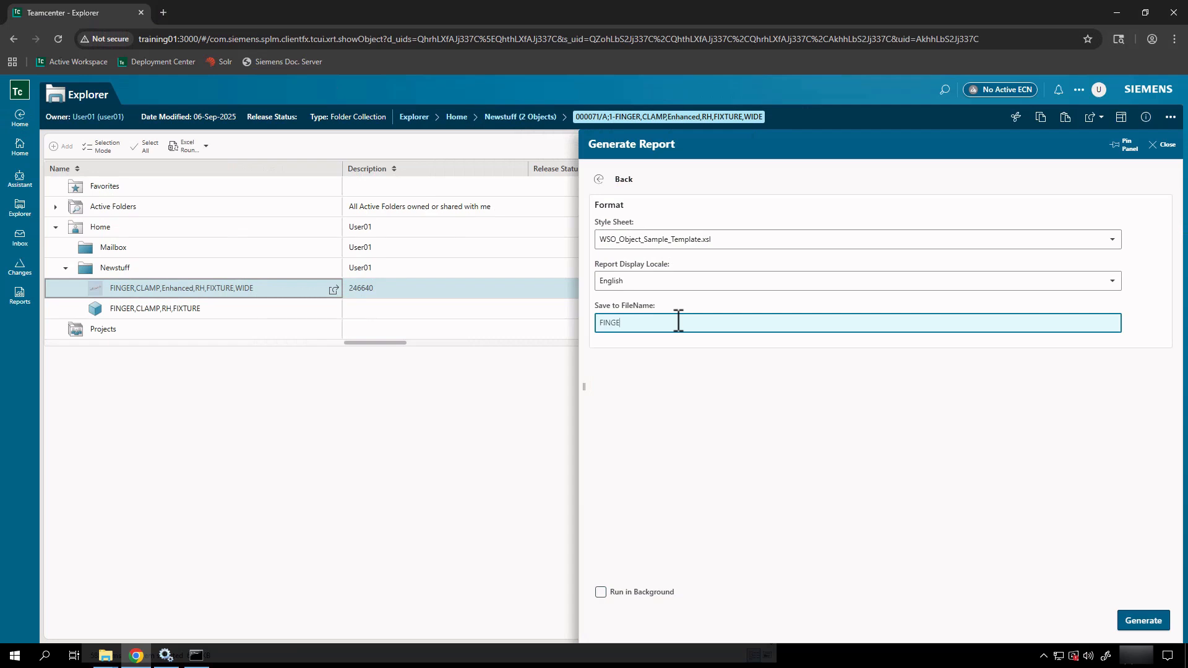
text(R,CLAMP,REPORT)
click(1137, 622)
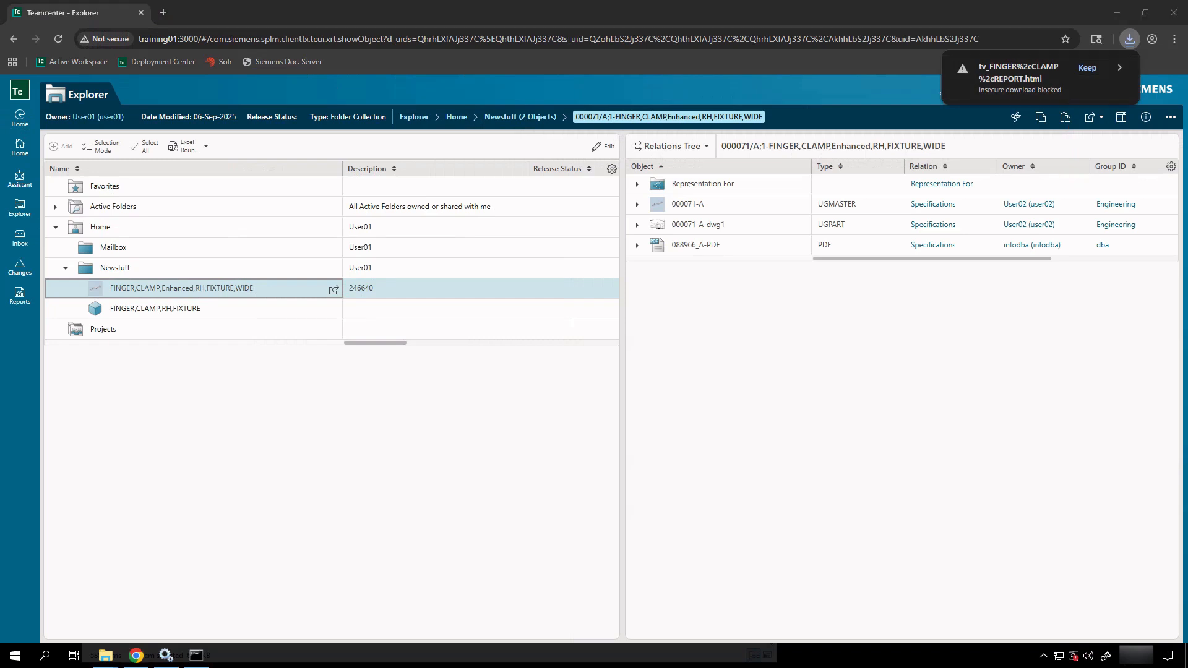
Step: Keep the downloaded HTML report, open it from the Downloads folder to review its contents, and close it
click(1087, 68)
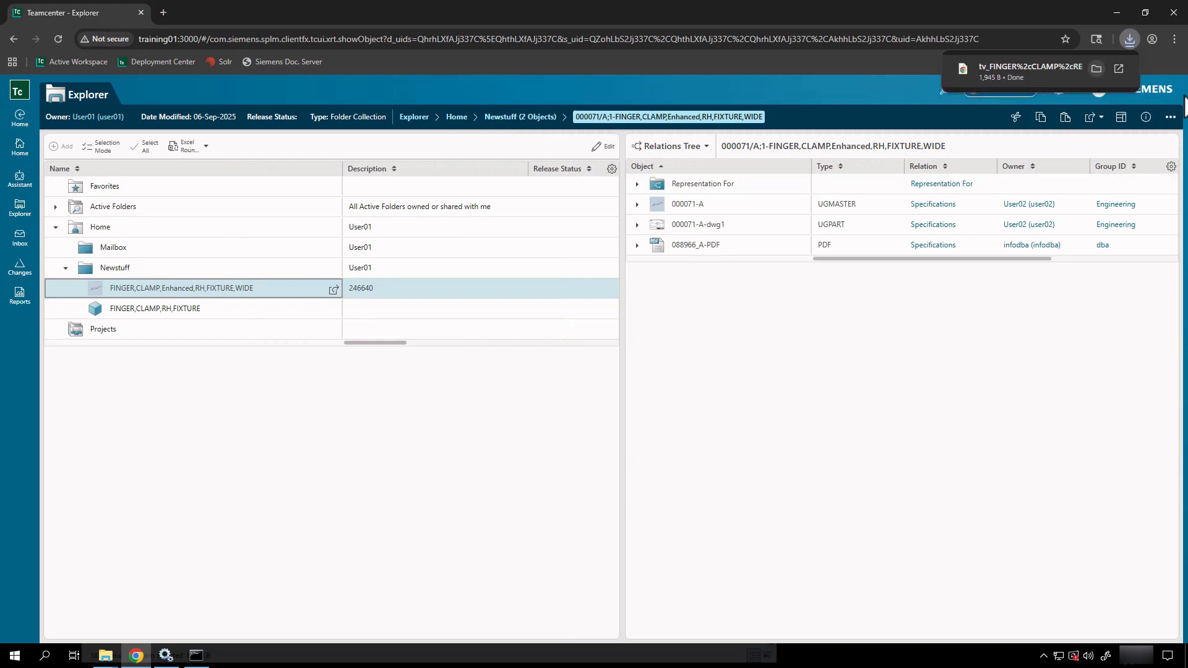
click(1097, 67)
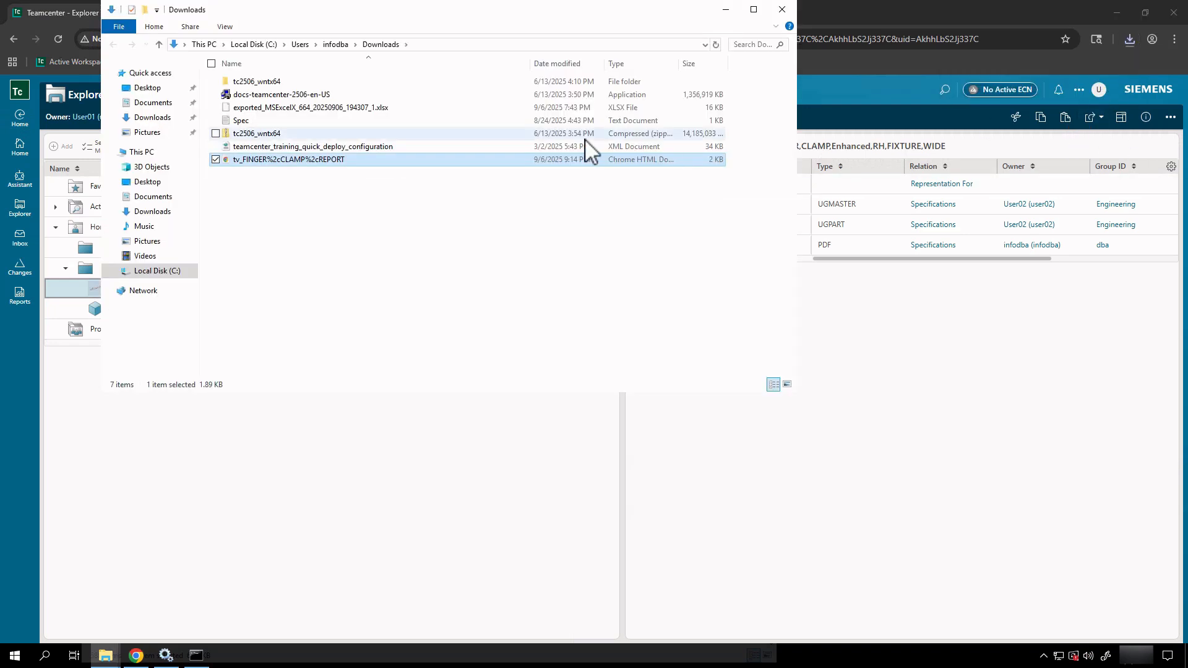
double_click(364, 161)
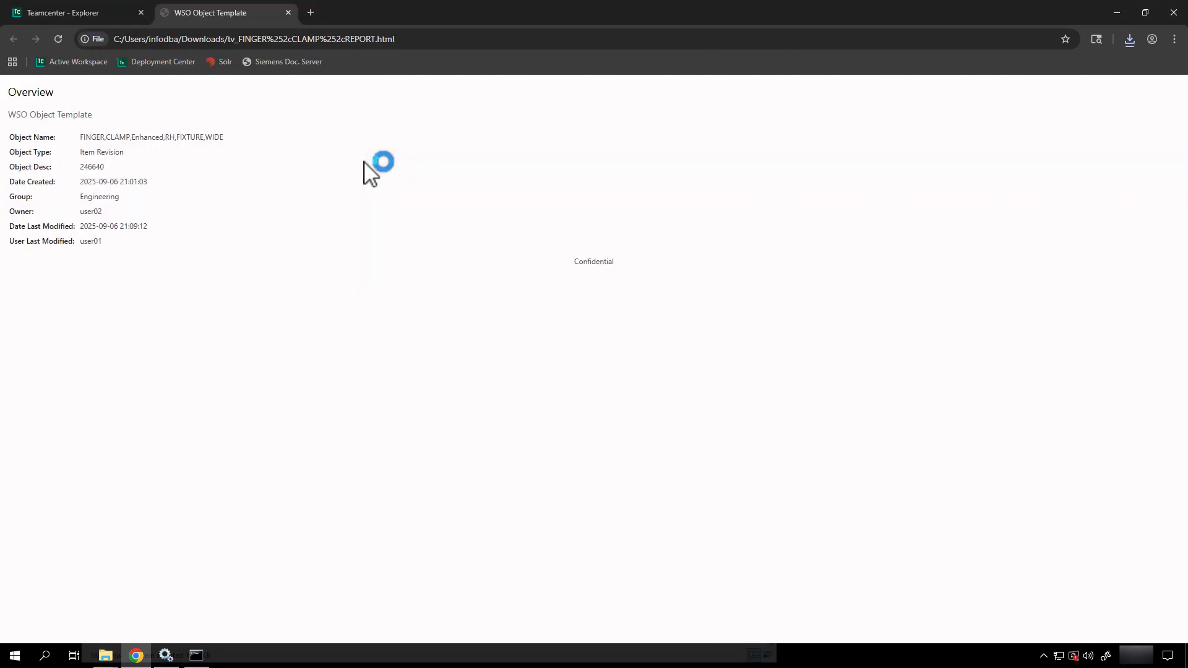
click(291, 11)
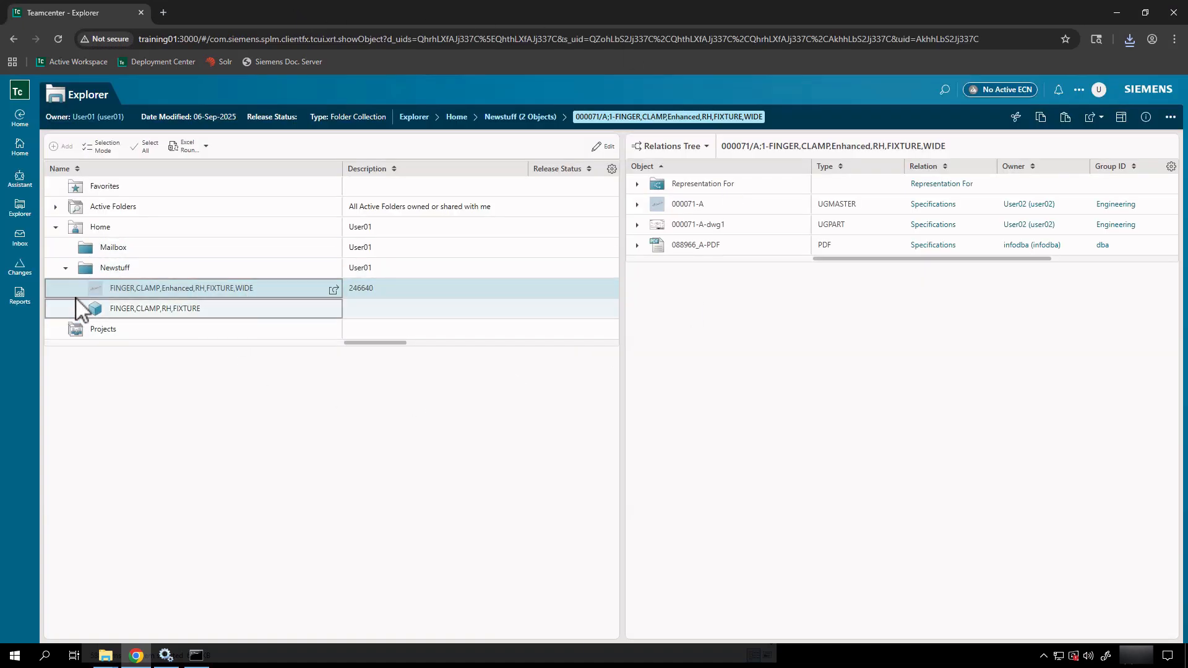
Step: Refresh the Newstuff folder's contents and select the FINGER,CLAMP,REPORT dataset
click(65, 268)
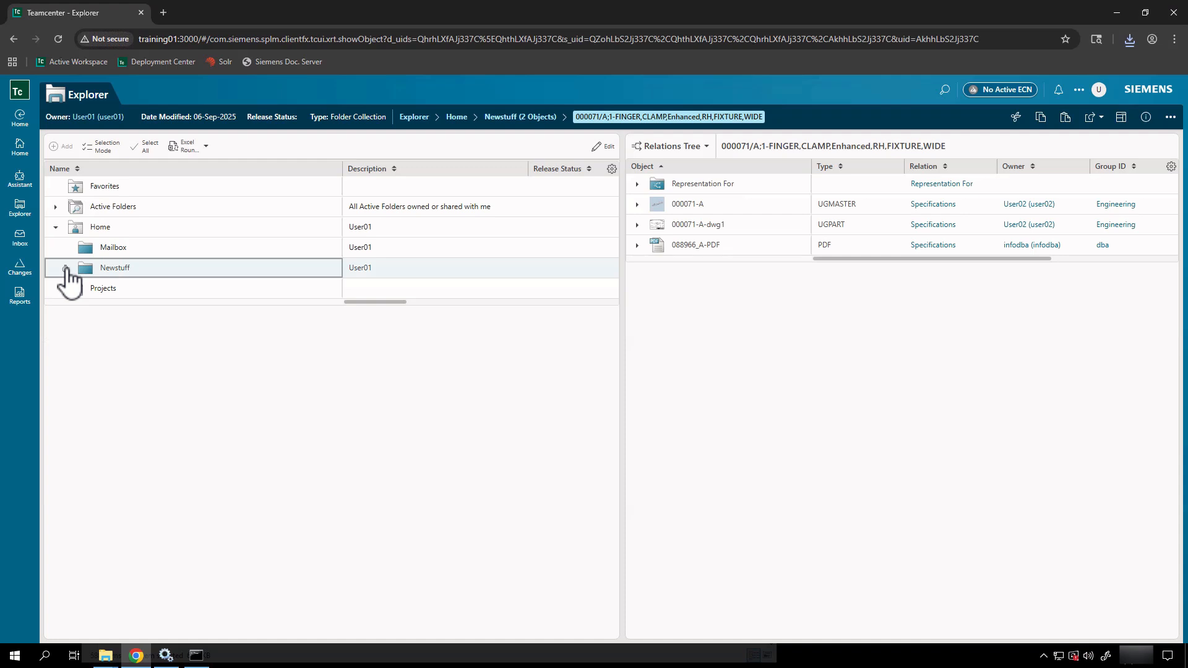
click(65, 268)
click(176, 290)
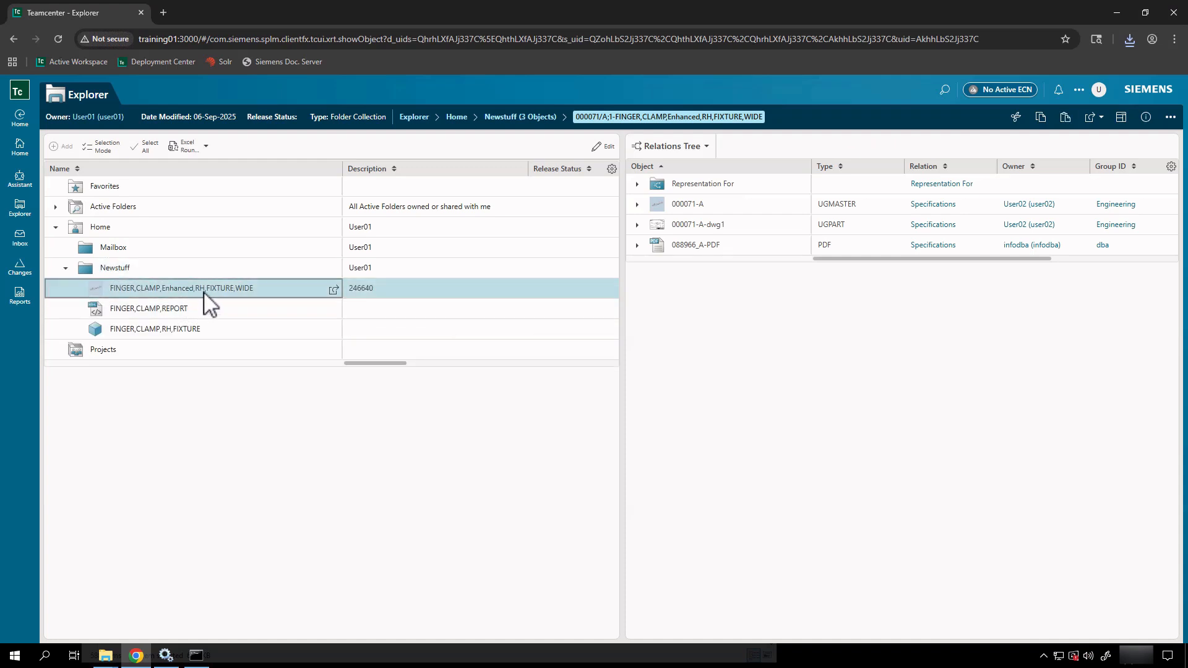
click(217, 321)
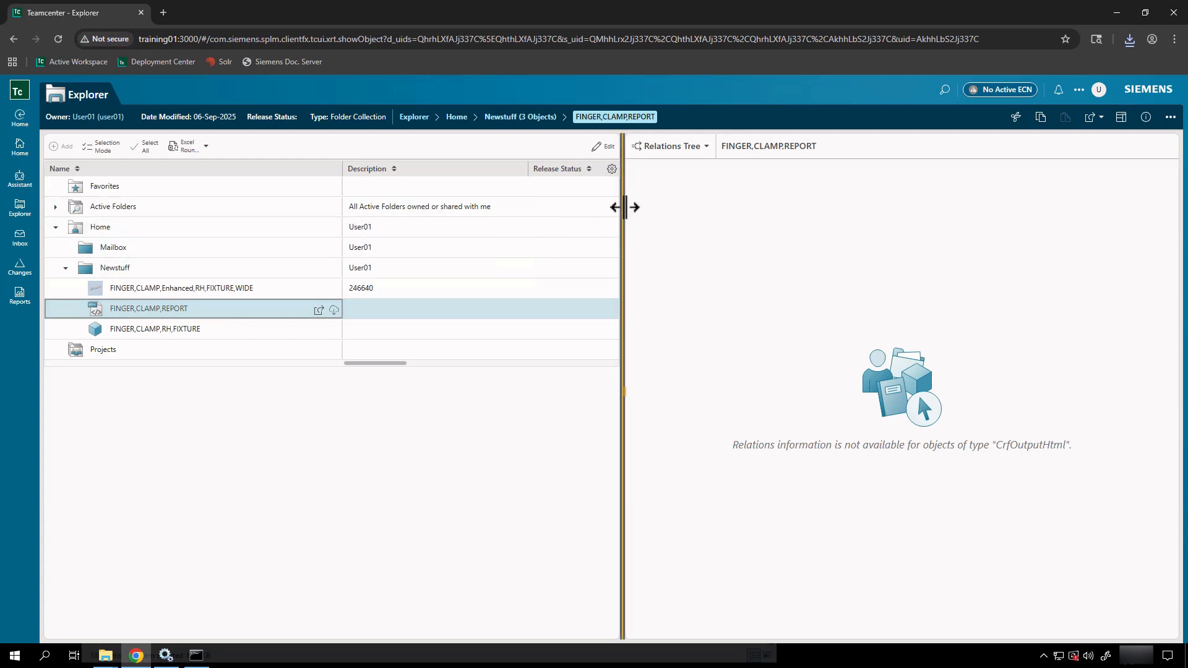
Step: Enlarge the viewing area, show the details of FINGER,CLAMP,REPORT, and examine the report preview
drag(625, 207, 451, 207)
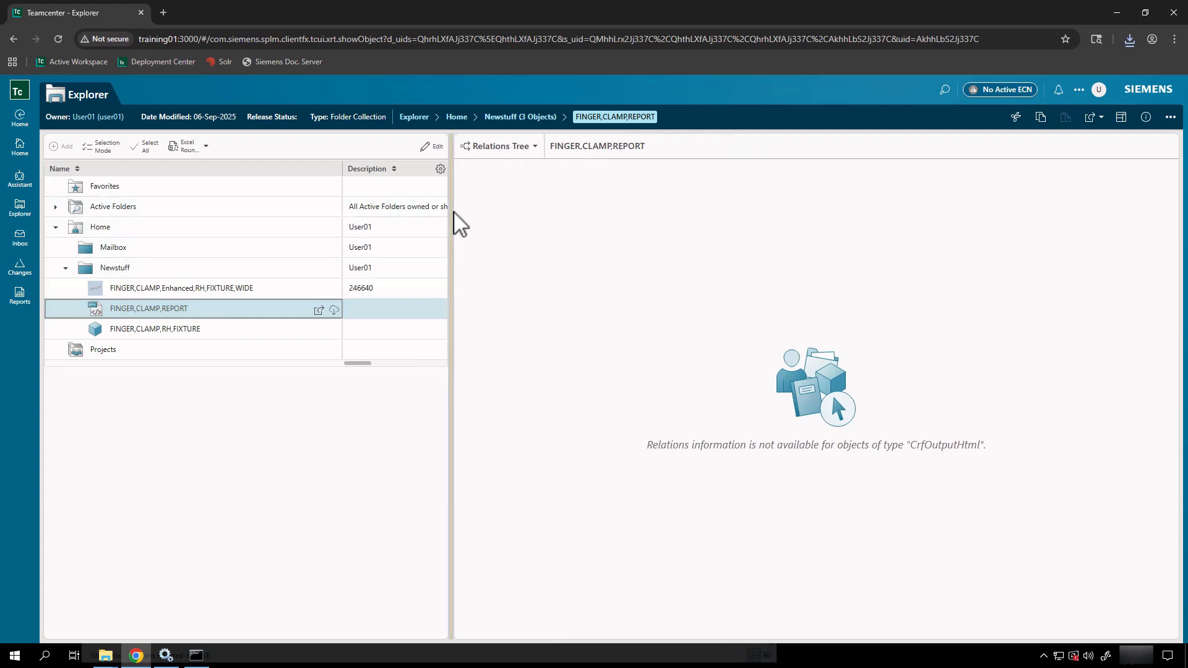
click(485, 153)
click(485, 193)
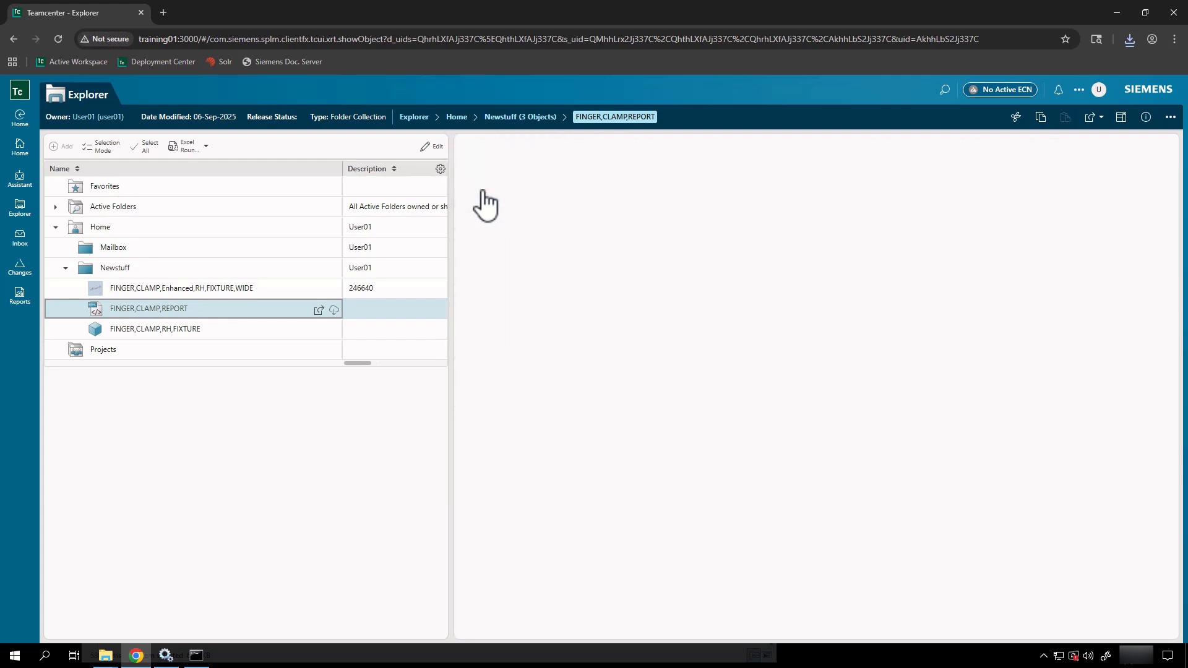
scroll(745, 339, down, 3)
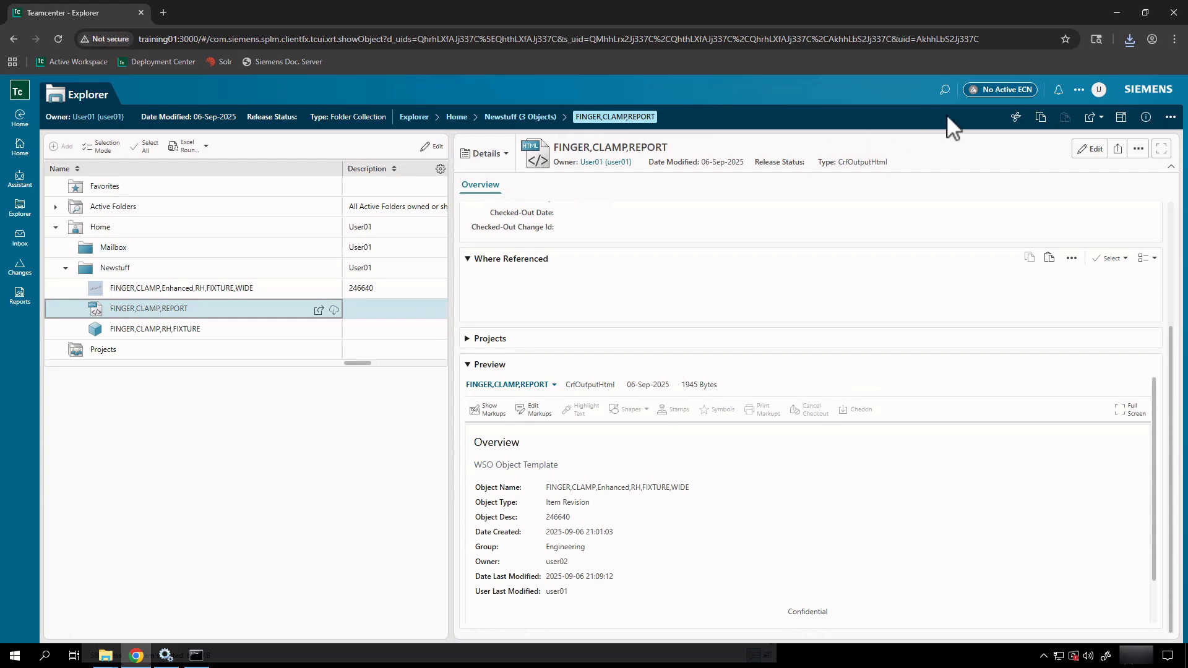
Step: Search for 090* and open the ASSY,X-Y,CUTTING HEAD revision from the results to review its structure
click(945, 90)
click(871, 91)
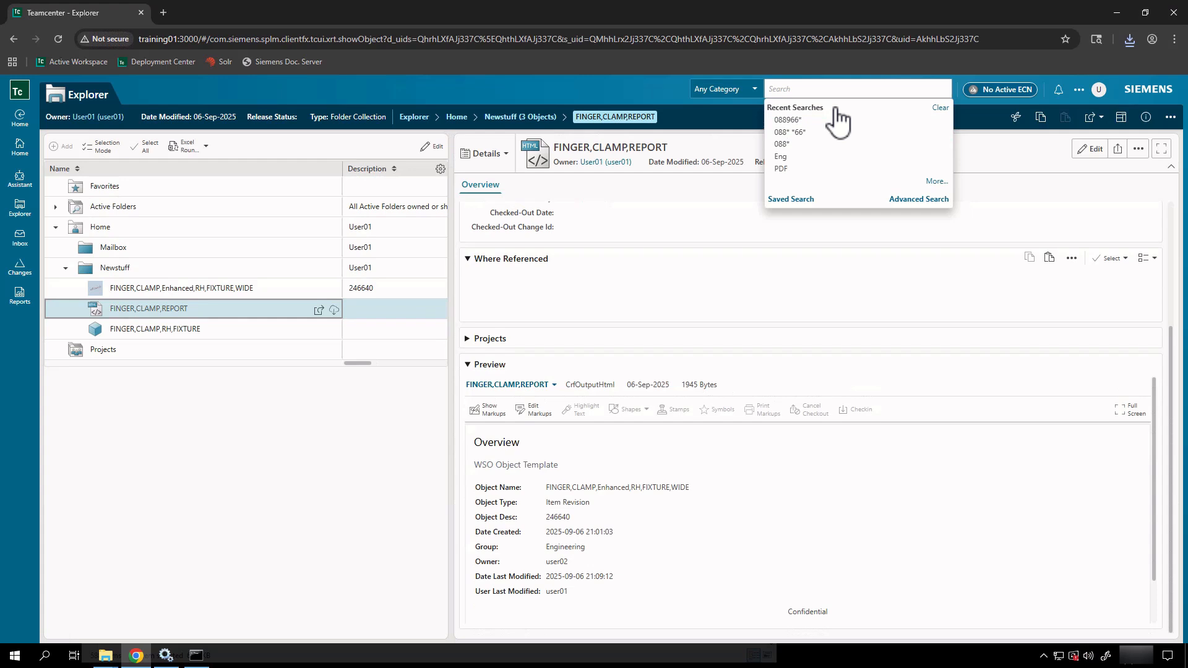
text(090*)
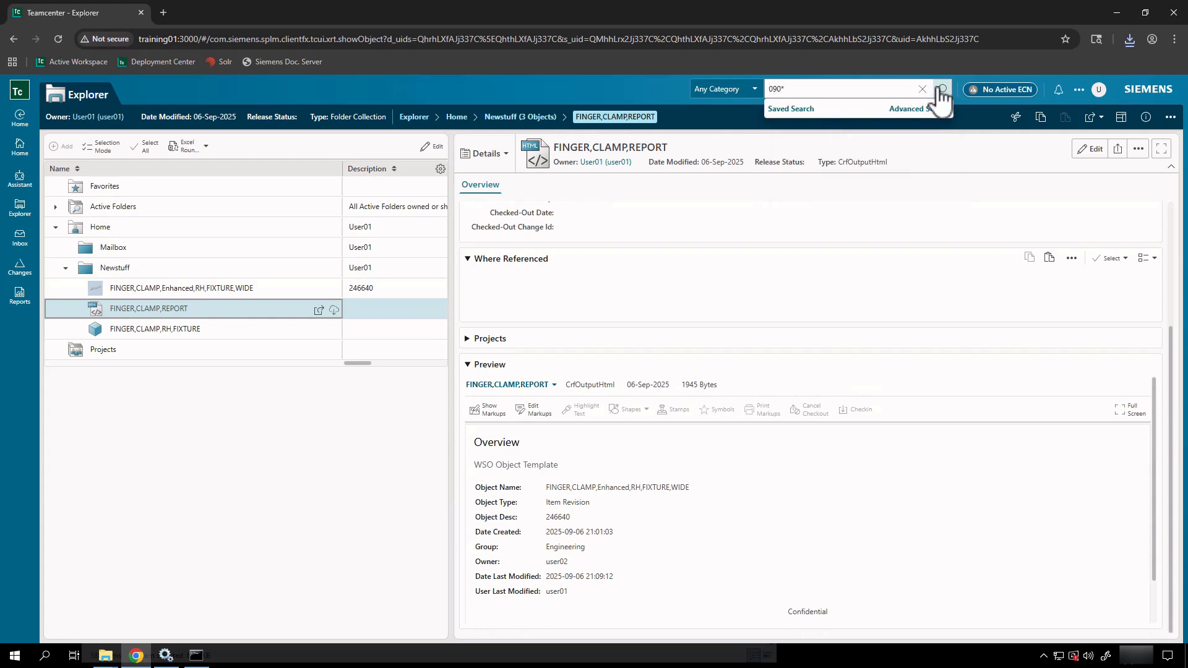
click(941, 90)
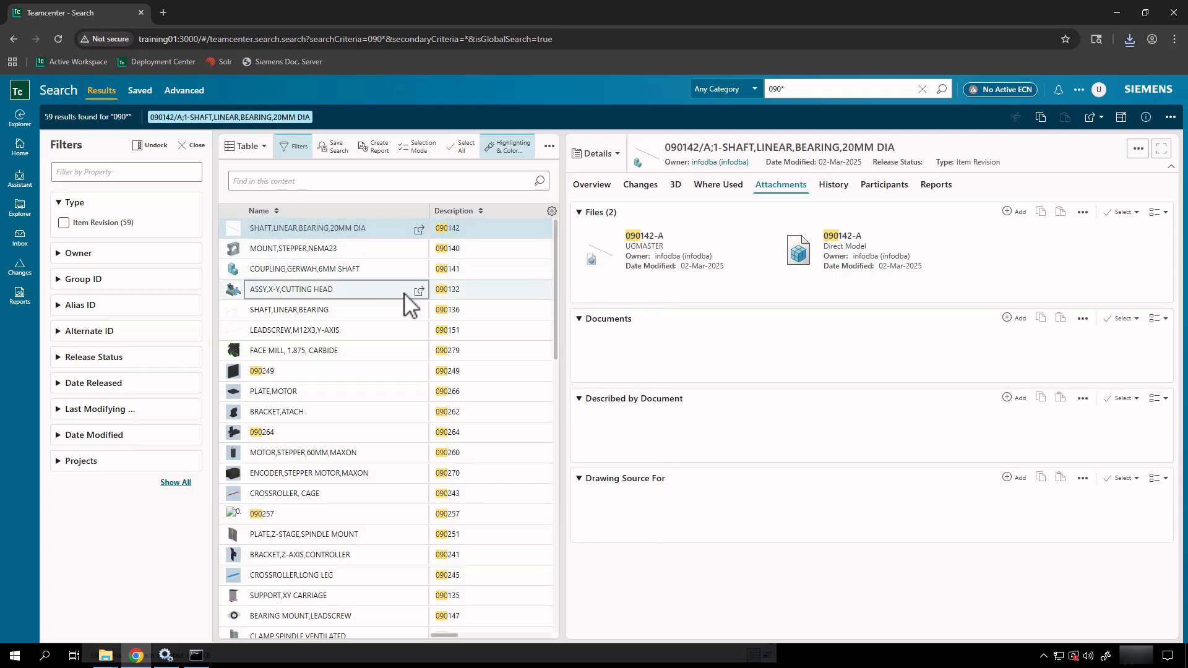
click(368, 297)
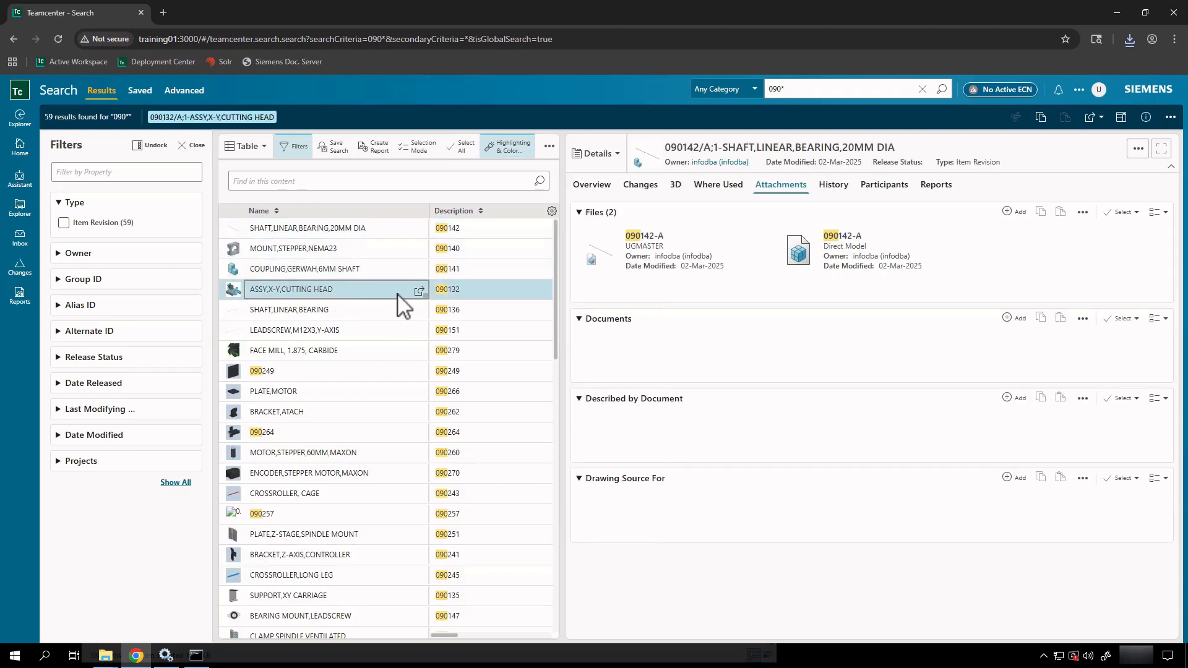
click(419, 291)
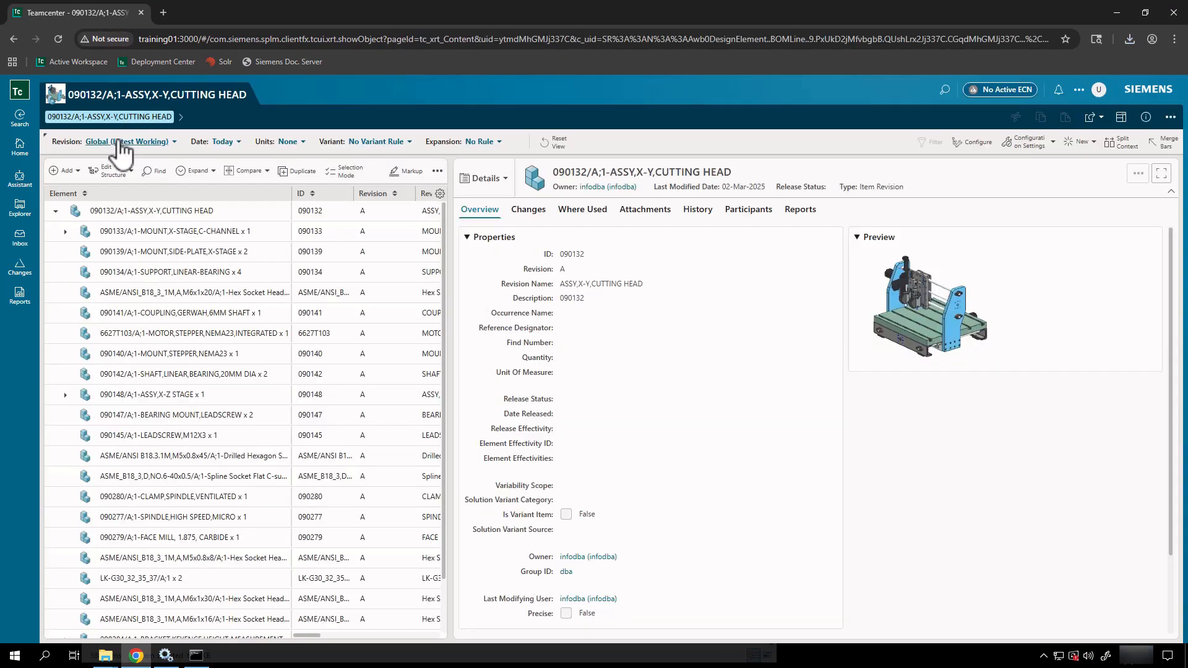
scroll(185, 309, down, 1)
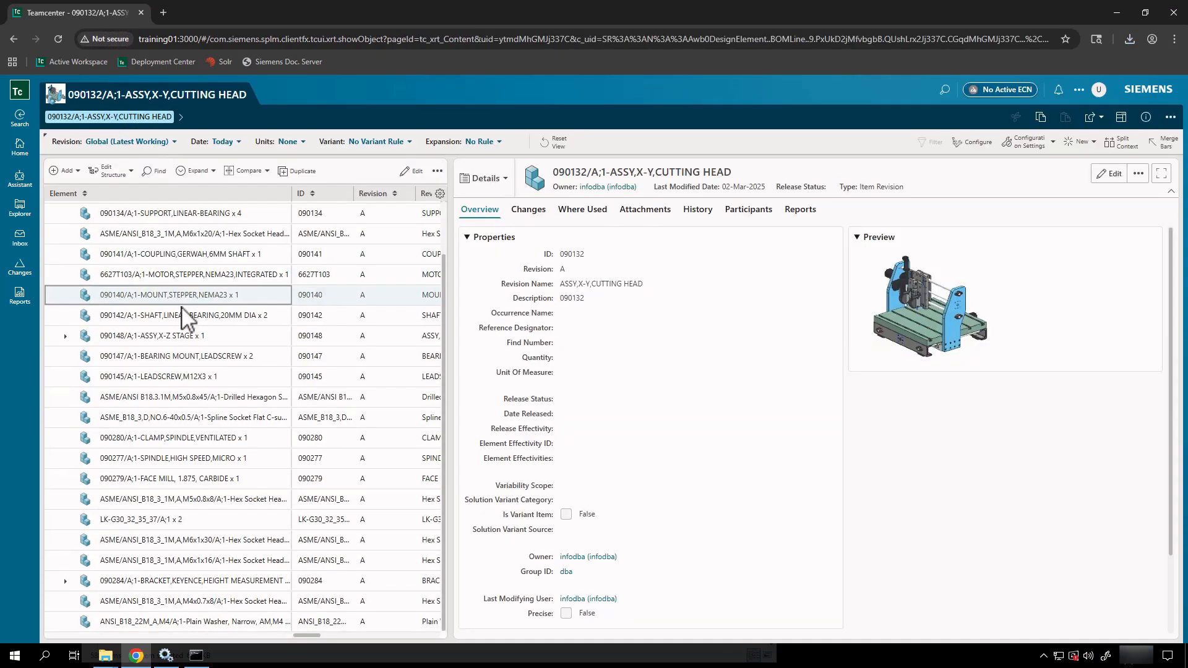
scroll(188, 275, up, 1)
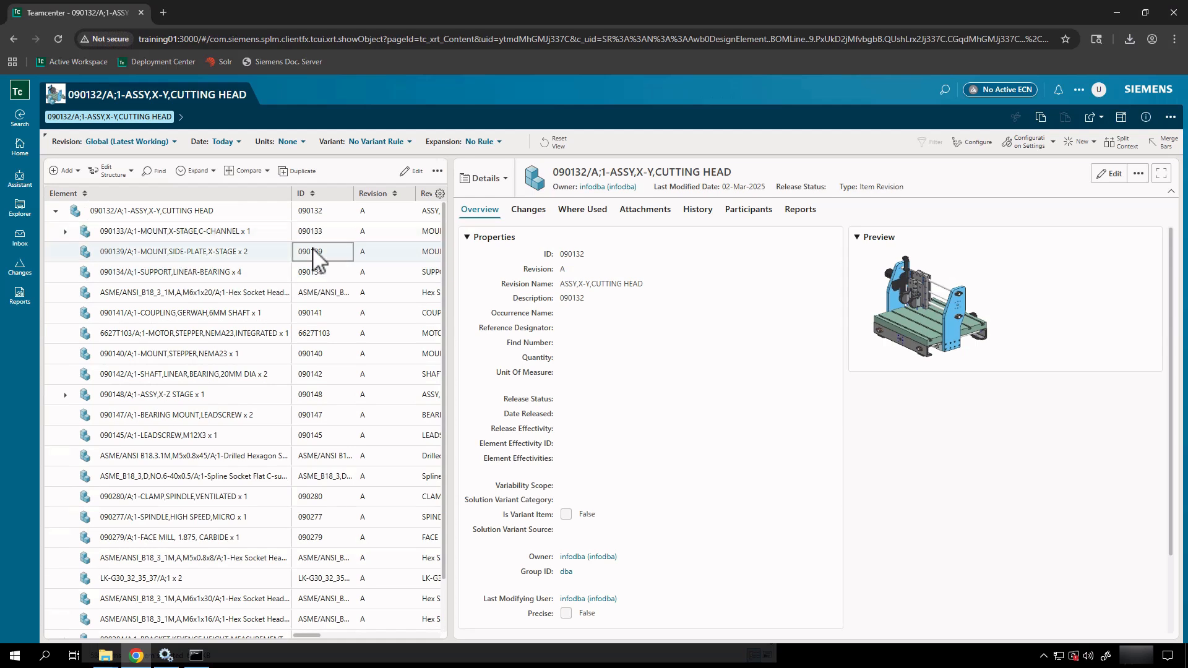
Step: Start generating a PS - BOM Structure report for the 090132/A cutting head assembly
click(1170, 117)
mouse_move(1144, 141)
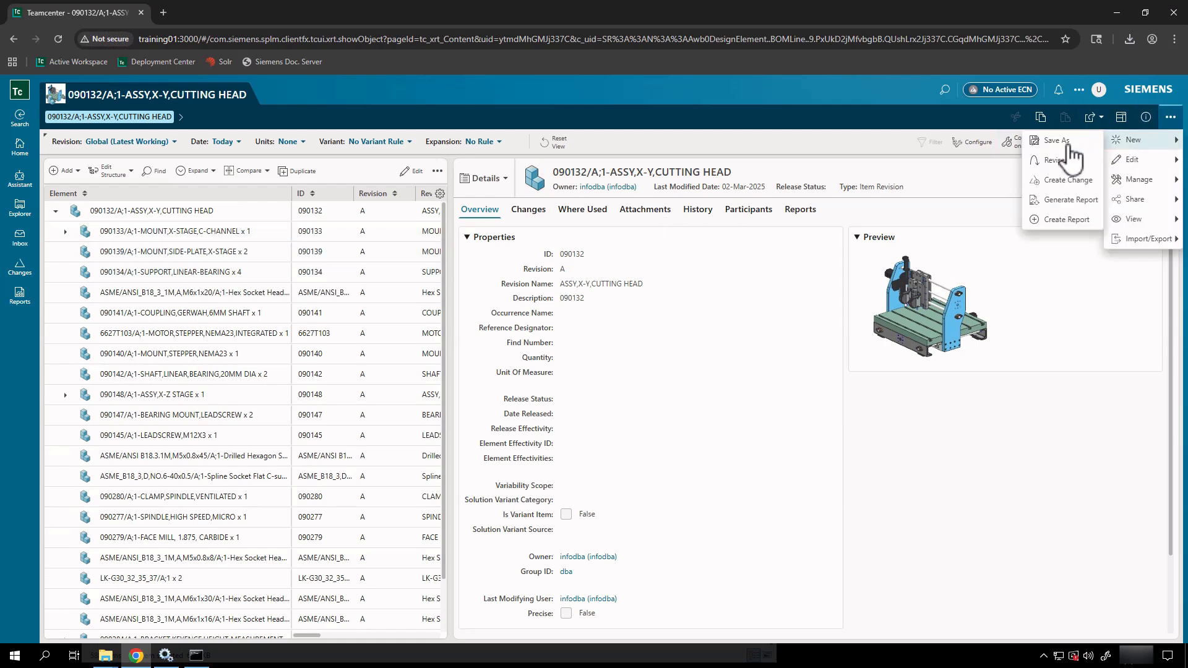
click(1071, 200)
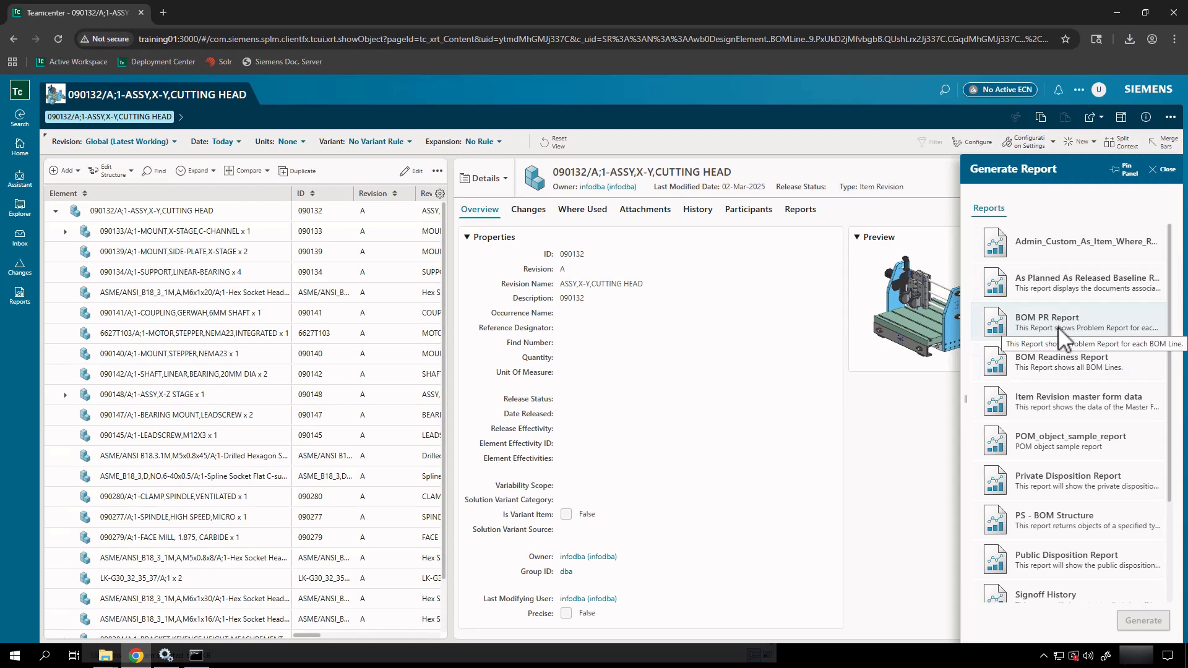
scroll(1059, 337, down, 2)
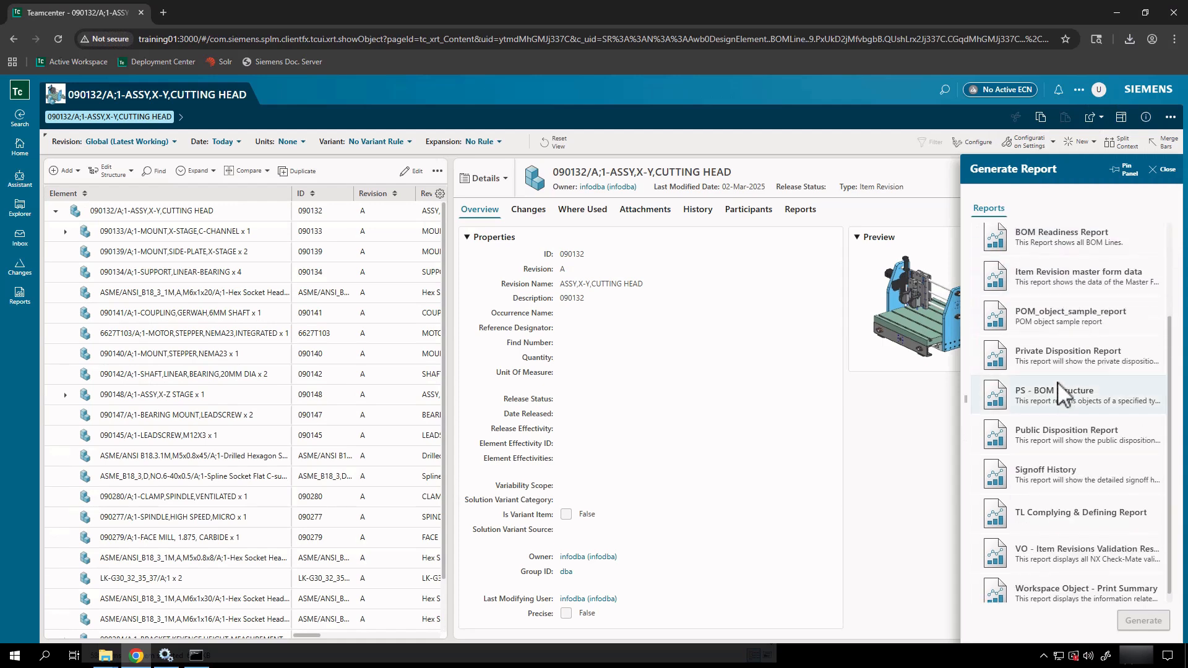
click(1059, 402)
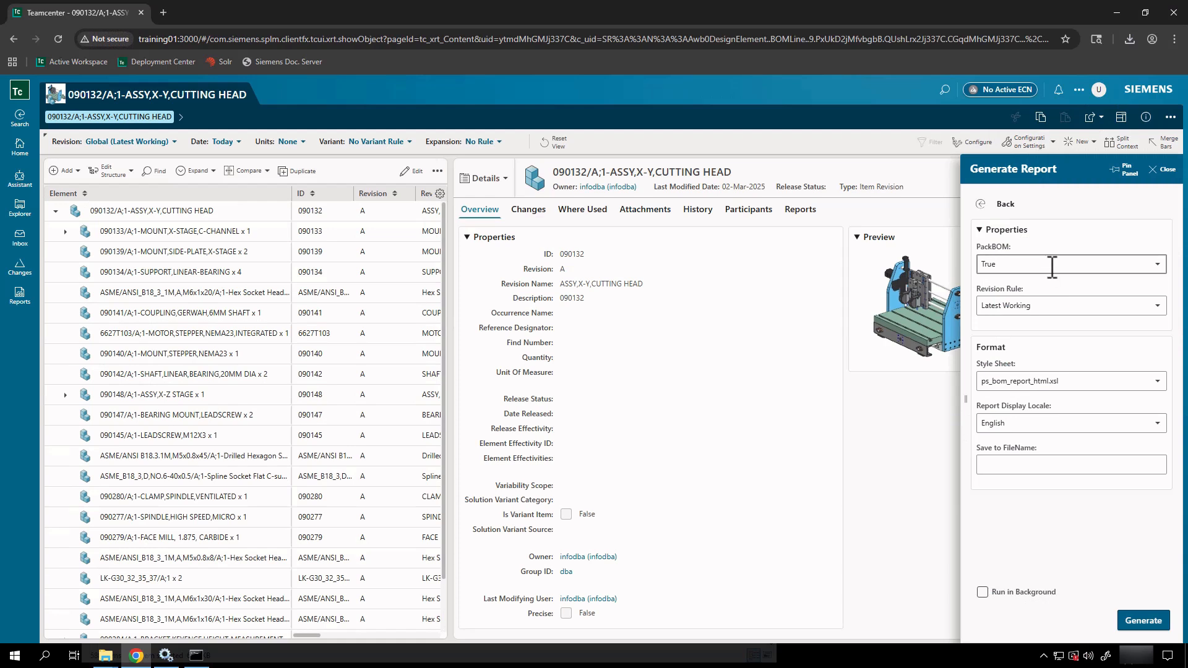
Step: Set the report's revision rule to Any Status; Working and its style sheet to ps_bom_report_html.xsl
click(1045, 309)
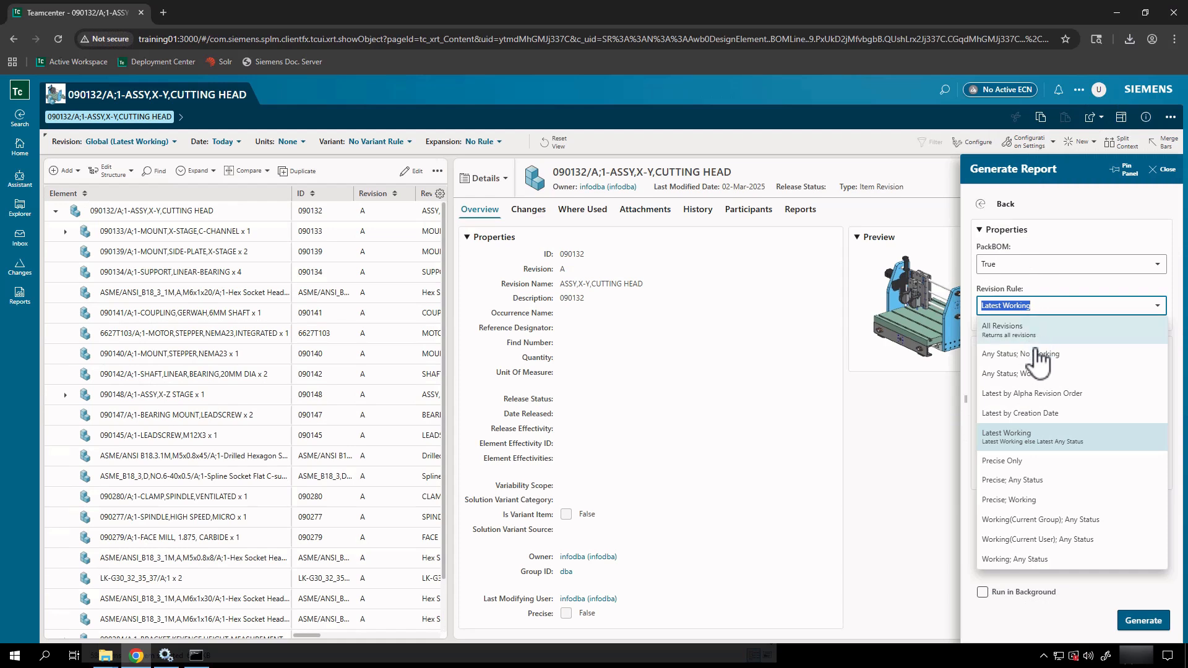
click(1037, 359)
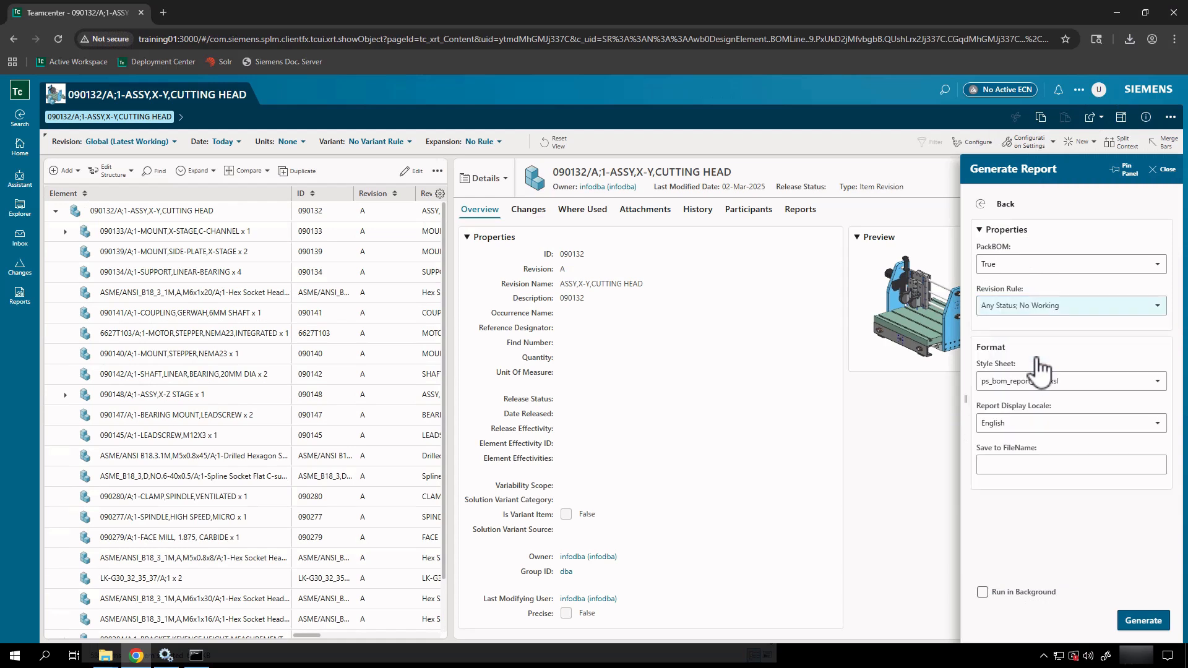
click(1052, 306)
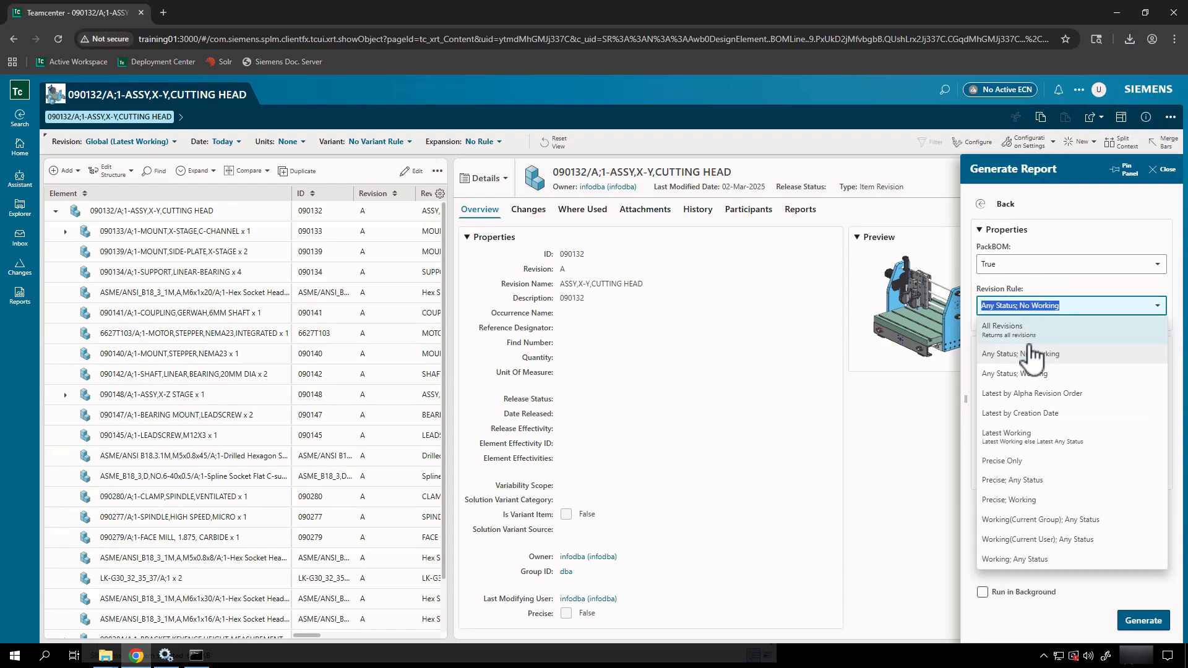
click(1032, 374)
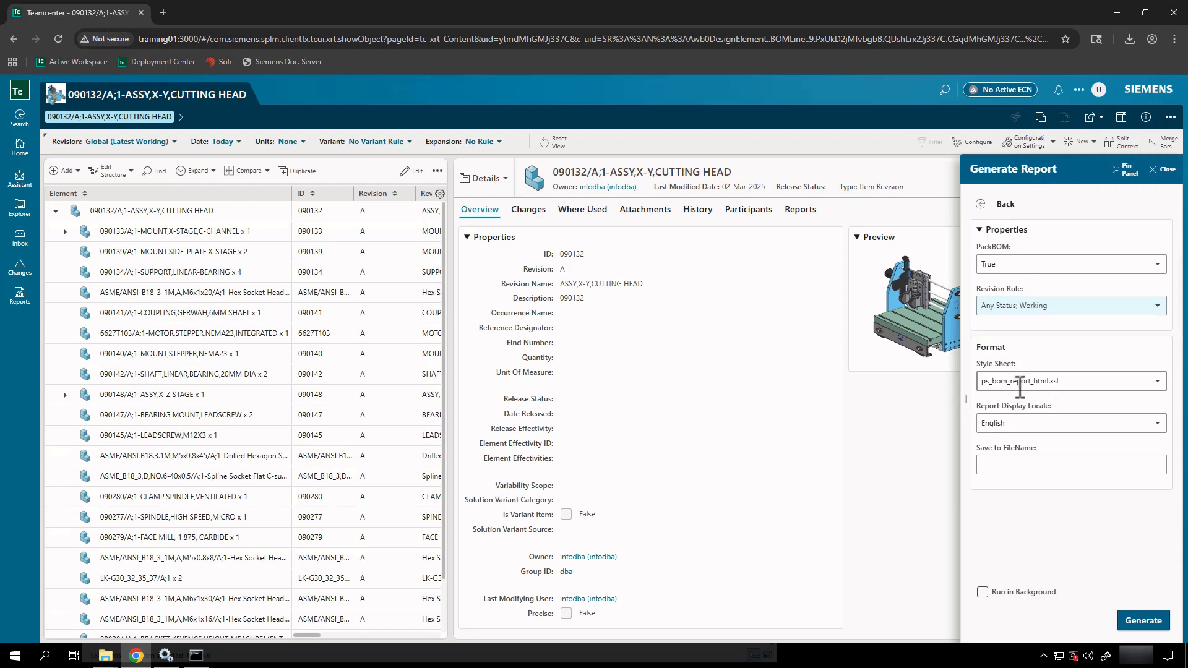
click(1016, 381)
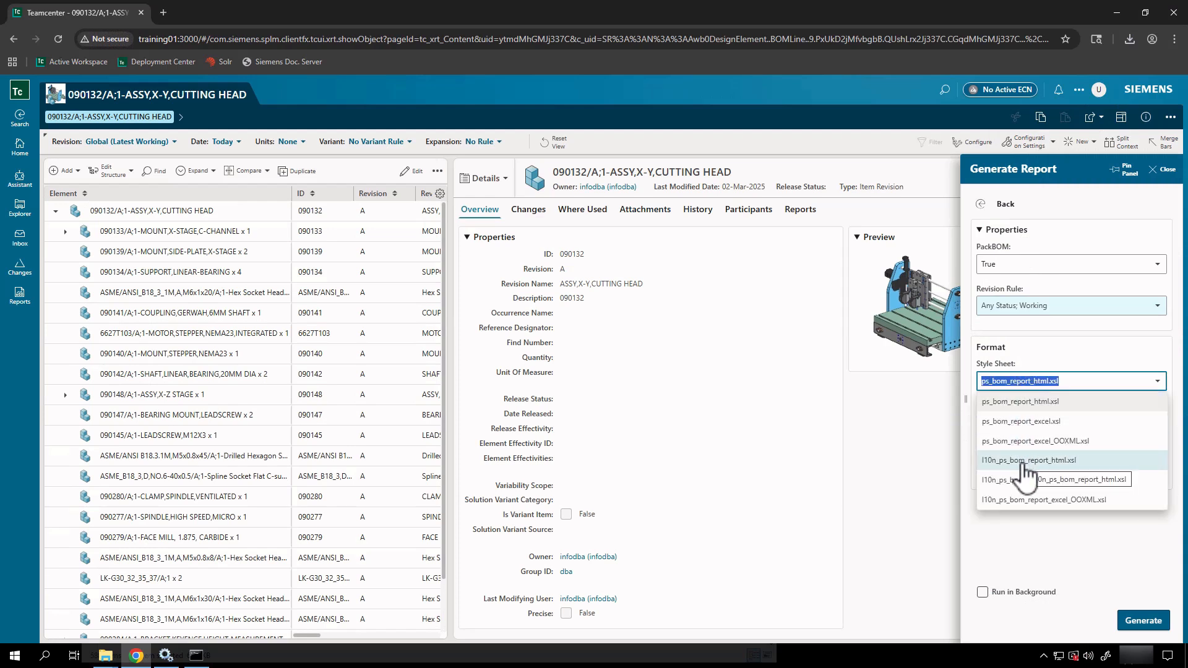
click(1024, 465)
click(1074, 381)
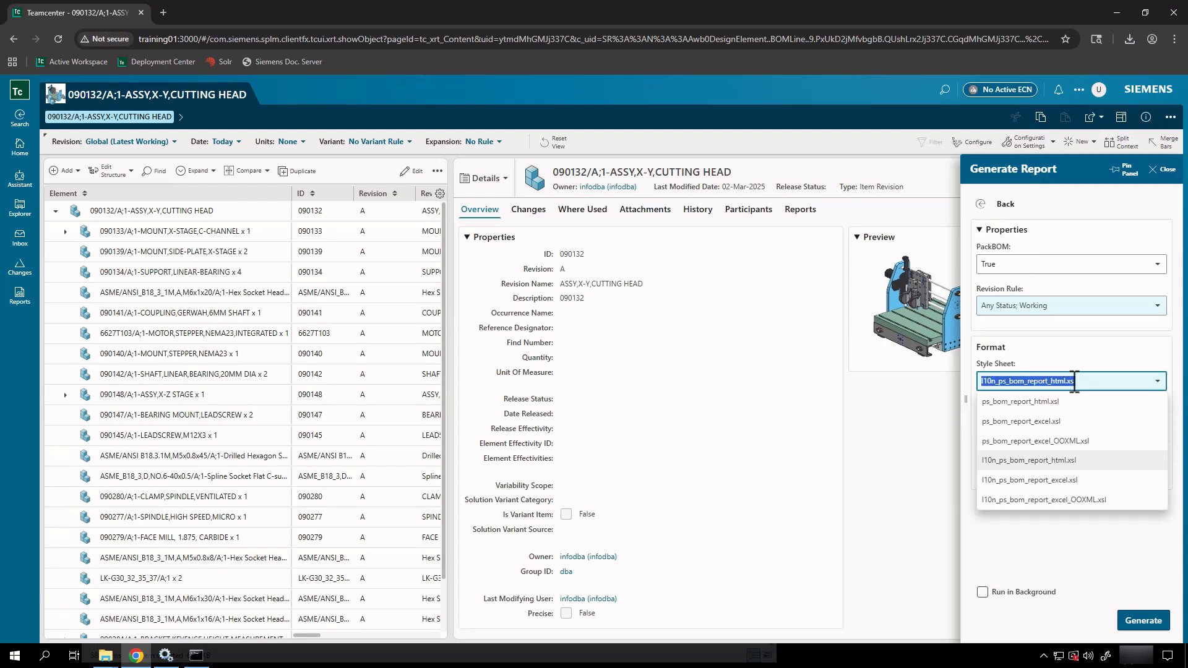
click(1019, 403)
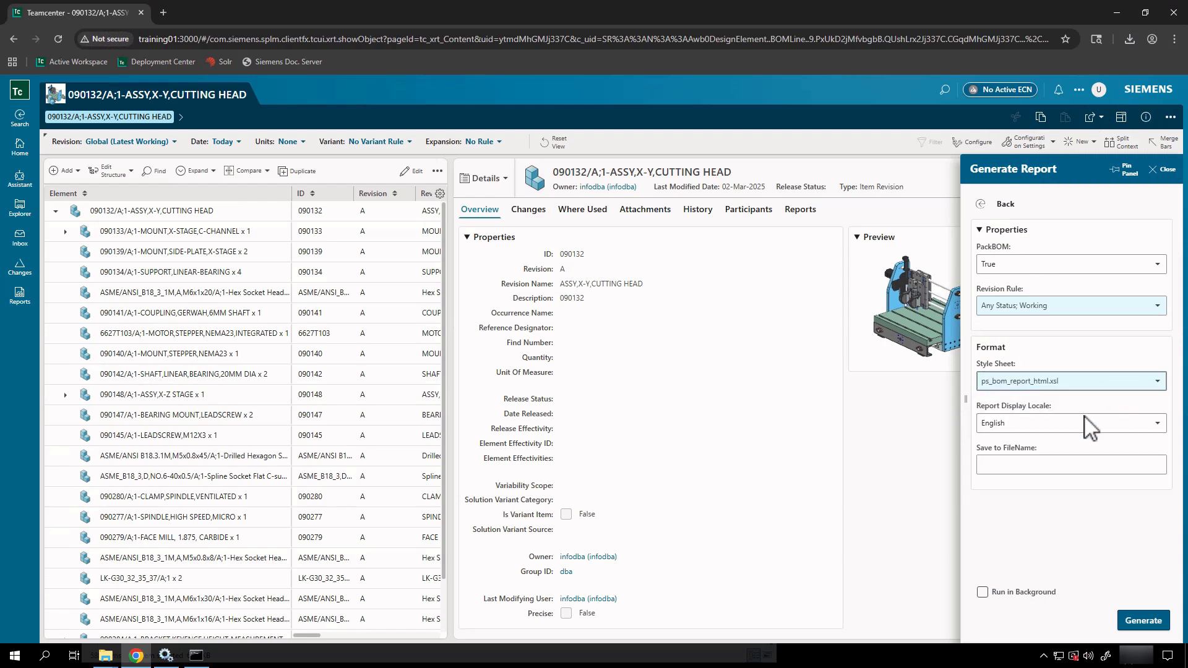
Step: Generate the BOM report with the file name html_bom_report_cuttingHead and review its sub-assembly and part table
click(1024, 468)
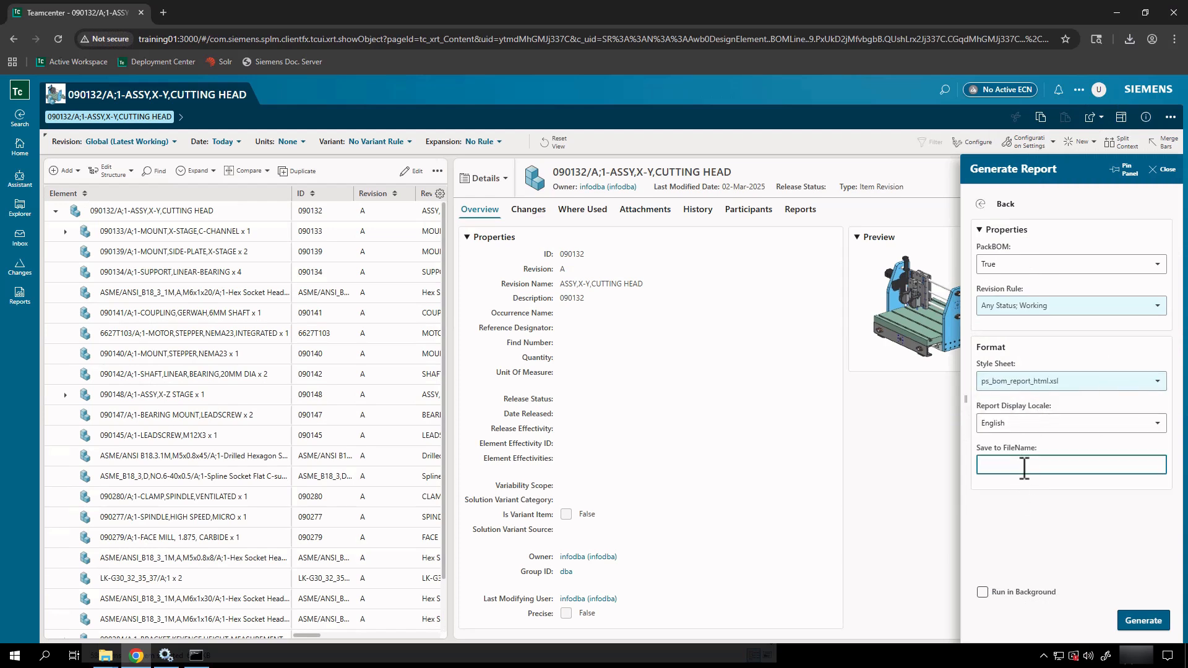
text(html_bom_report_cuttingHead)
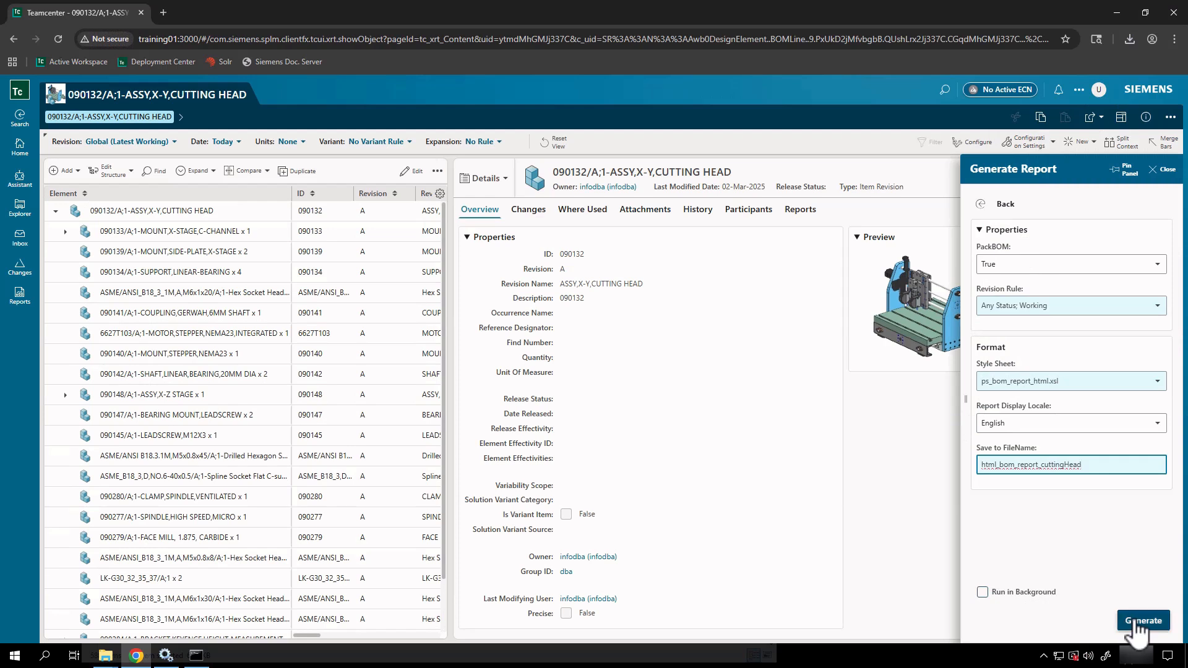
click(1138, 622)
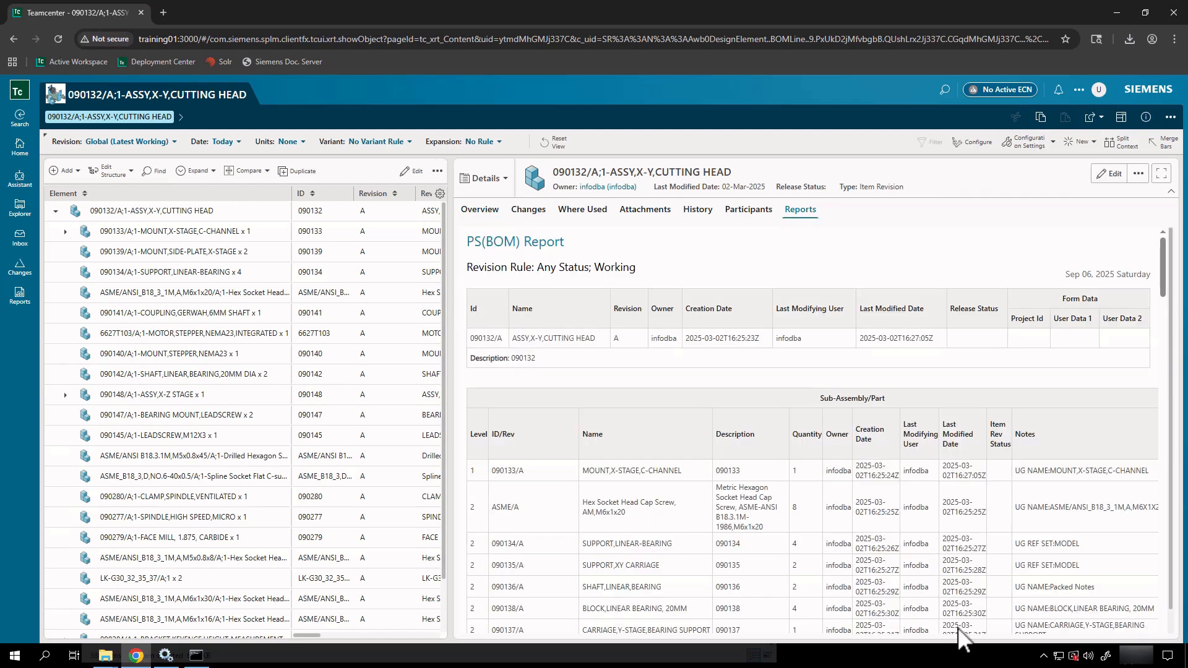
scroll(816, 433, down, 3)
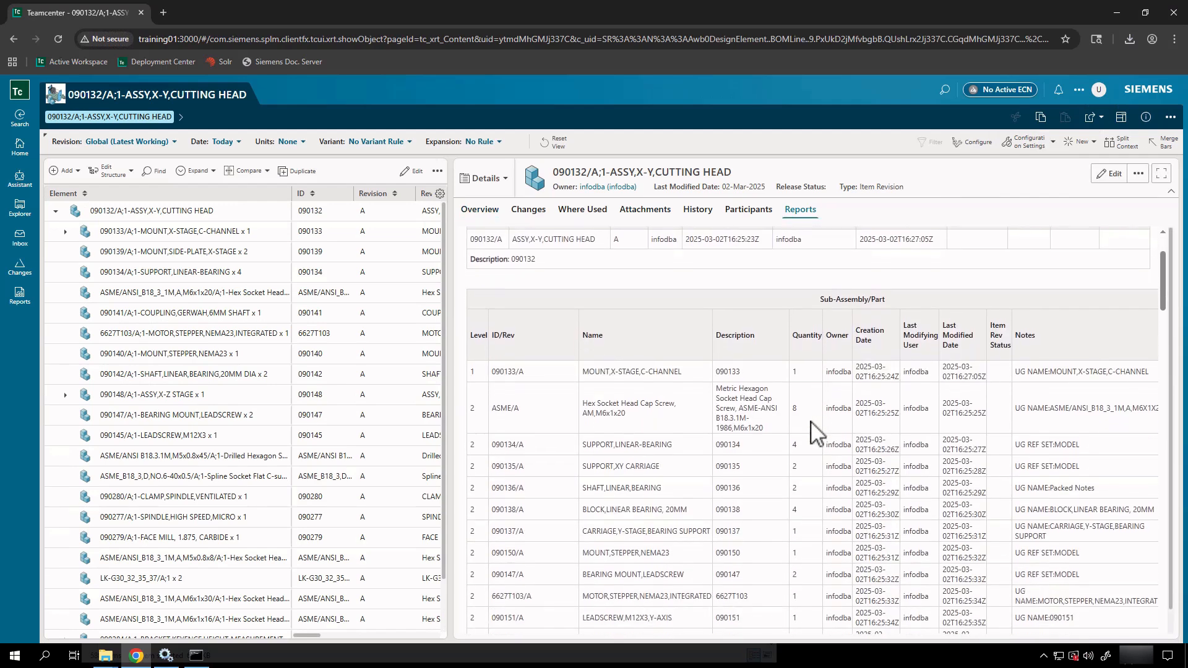
scroll(817, 433, down, 6)
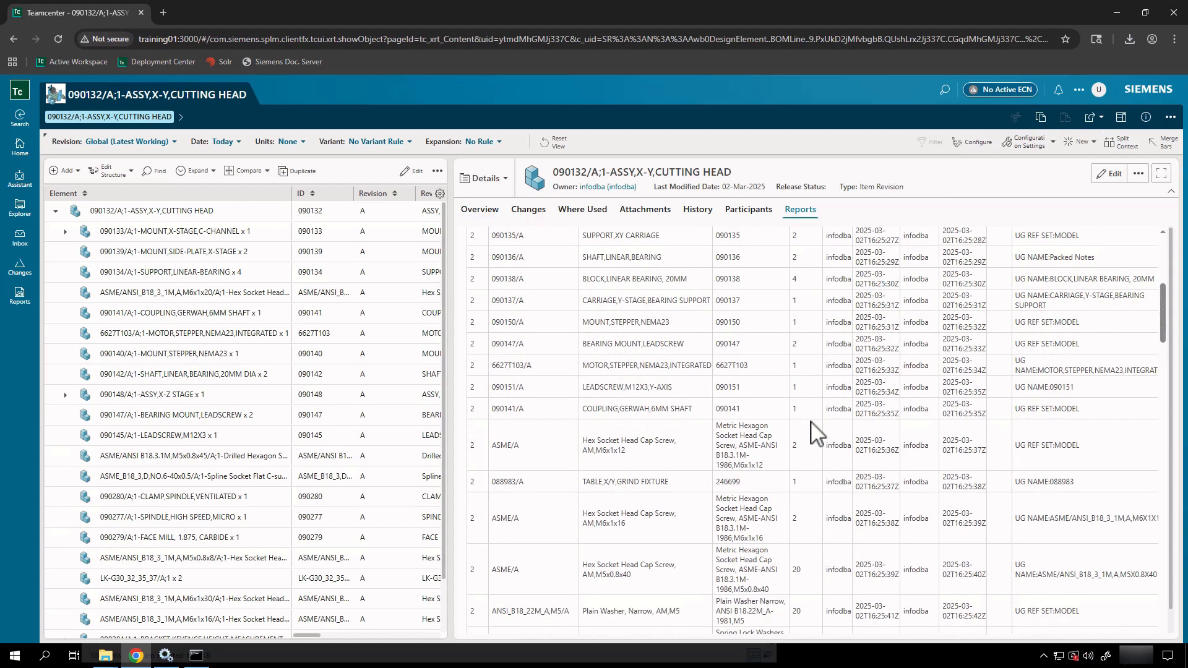
scroll(816, 431, down, 10)
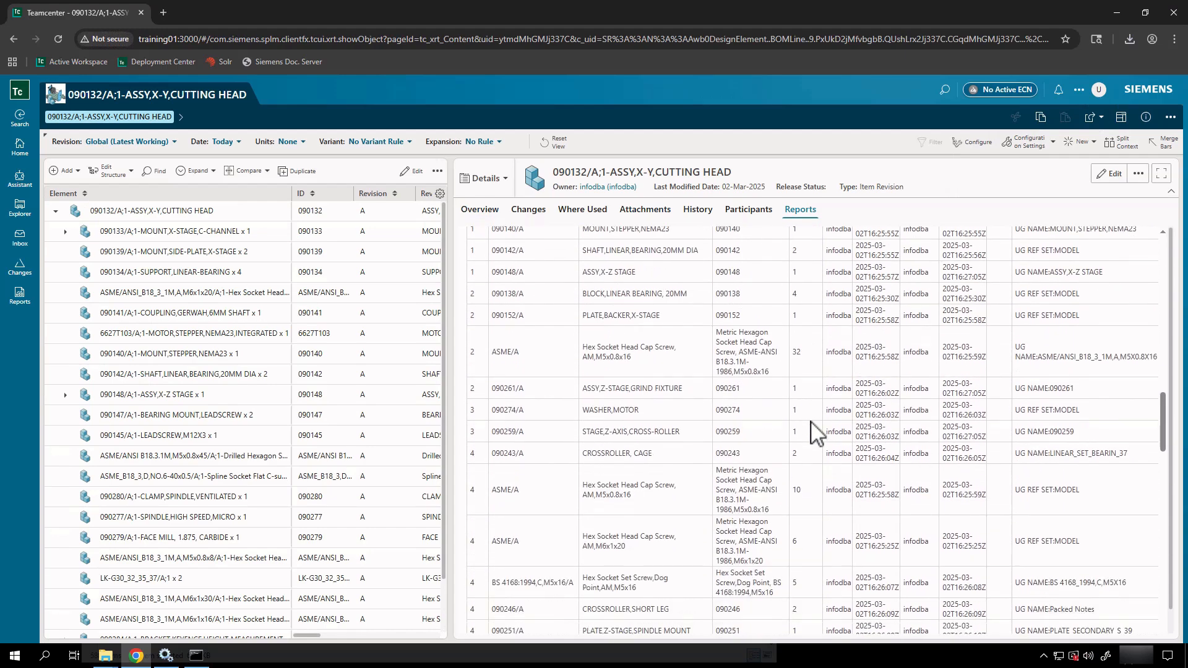
scroll(815, 431, down, 10)
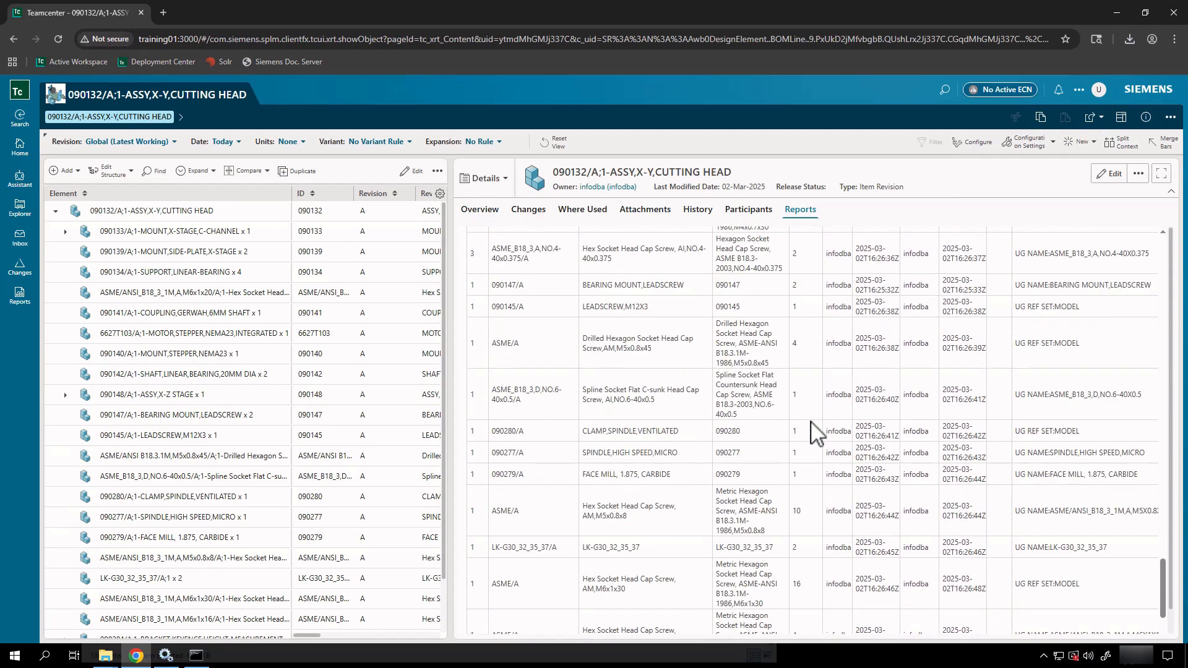
scroll(815, 431, up, 20)
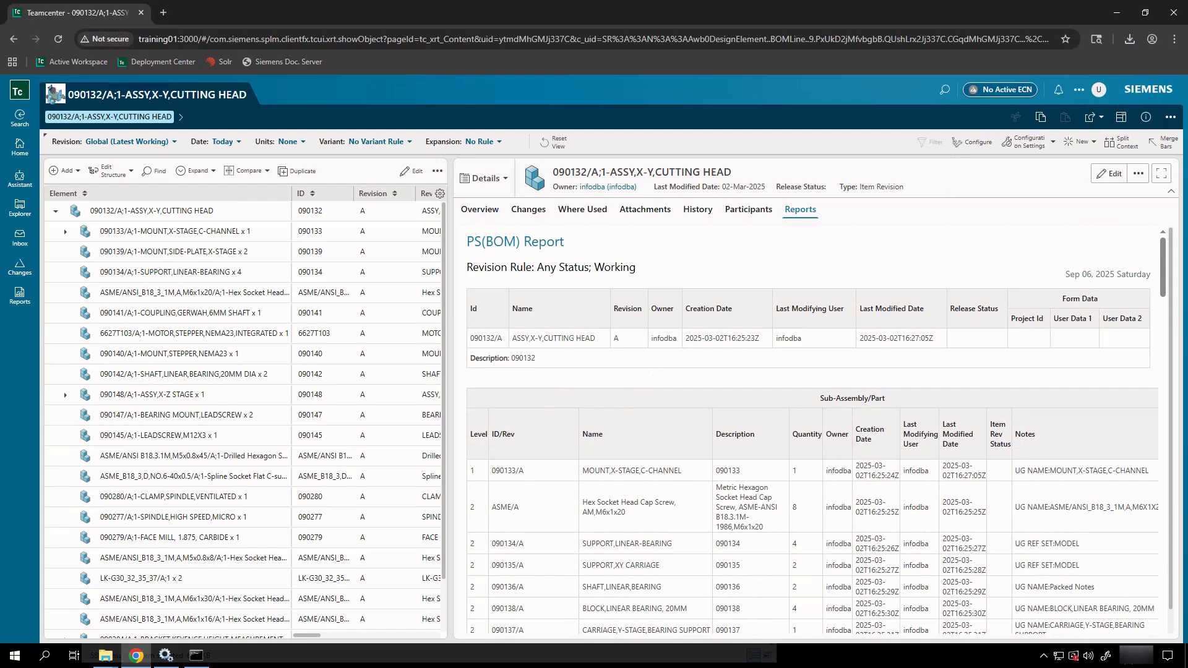
Step: Select the html_bom_report_cuttingHead dataset in the Home folder's Newstuff folder and examine its report preview
click(17, 149)
click(288, 184)
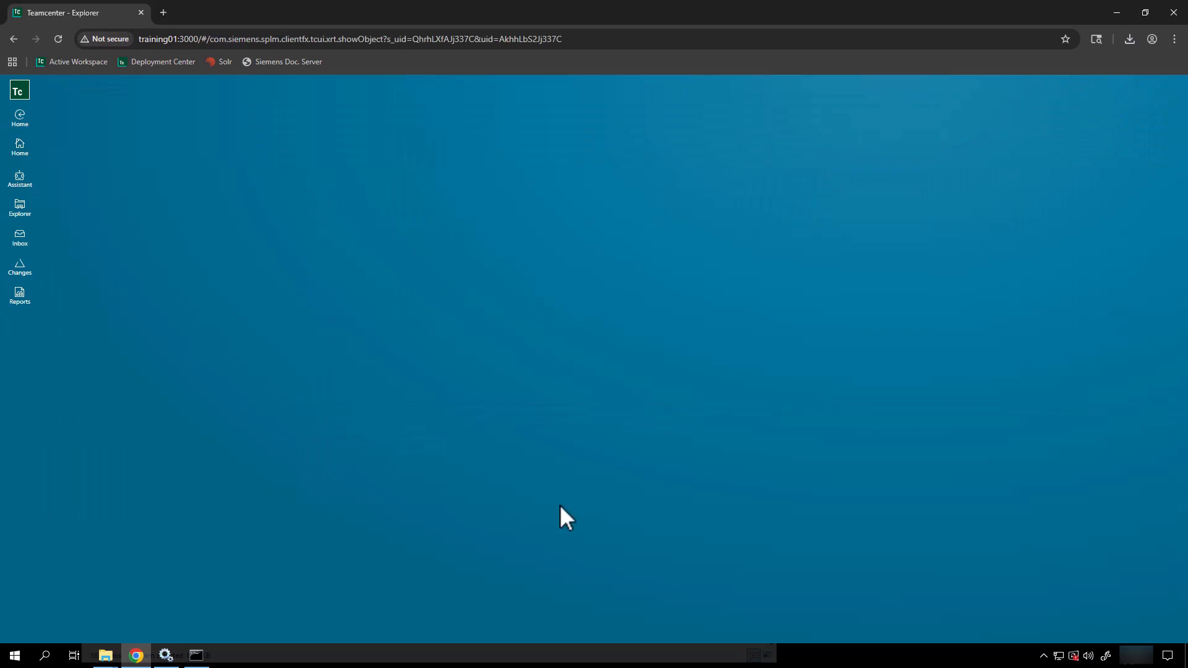
click(66, 267)
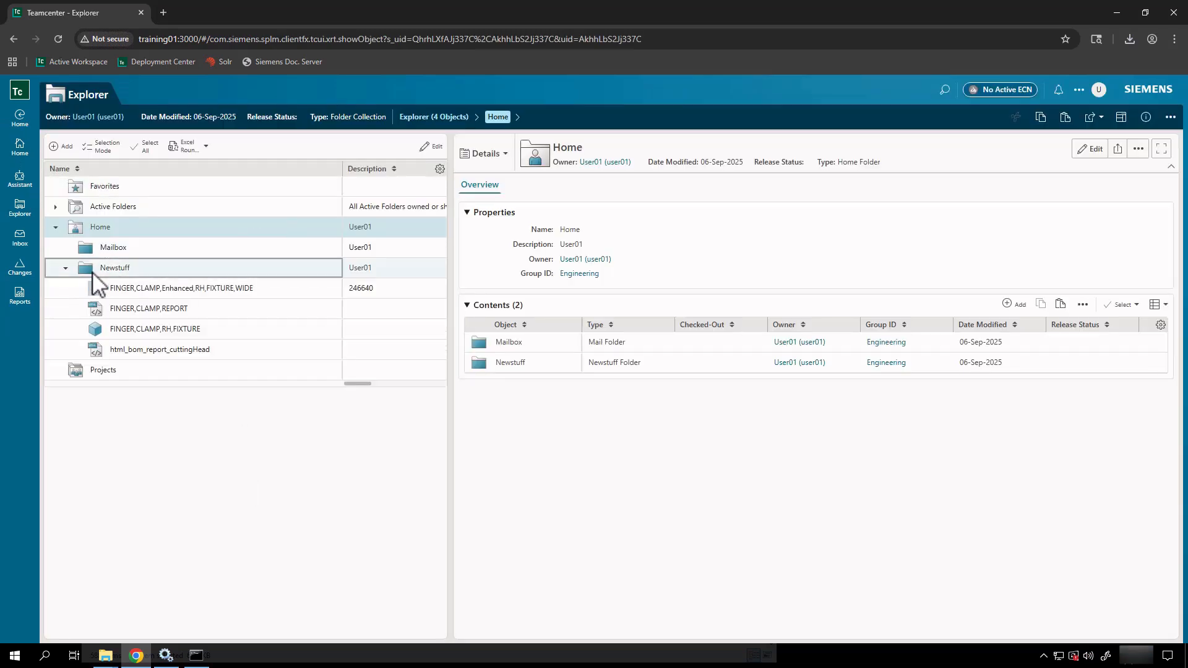
click(182, 351)
scroll(724, 387, down, 3)
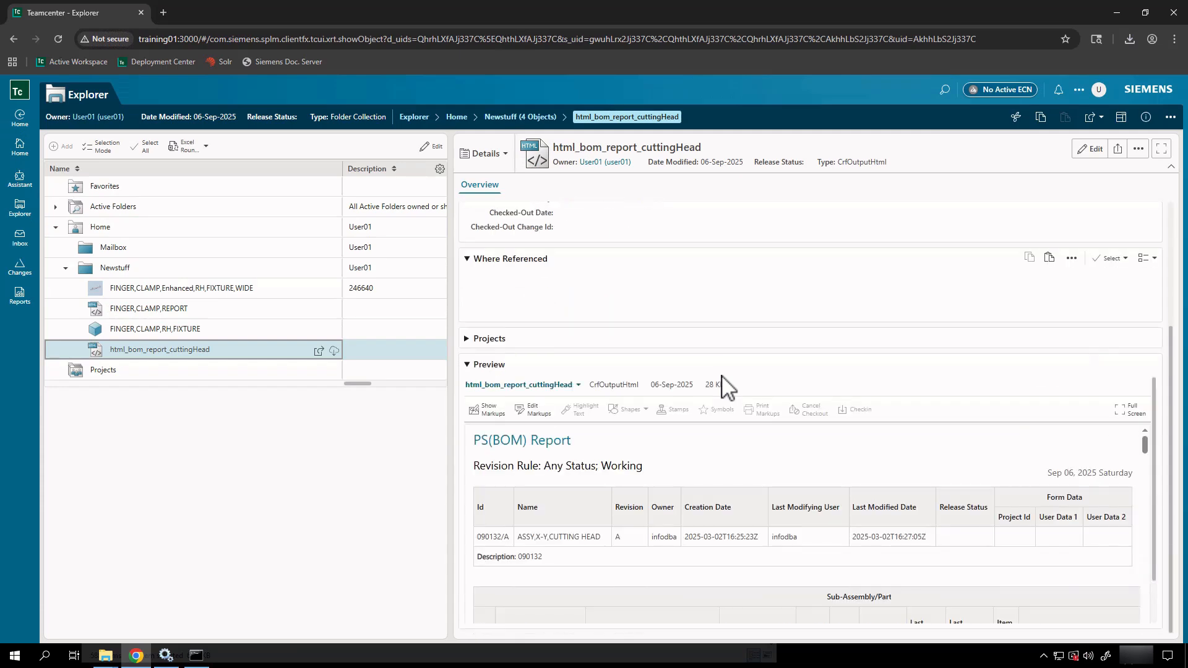
scroll(728, 500, down, 10)
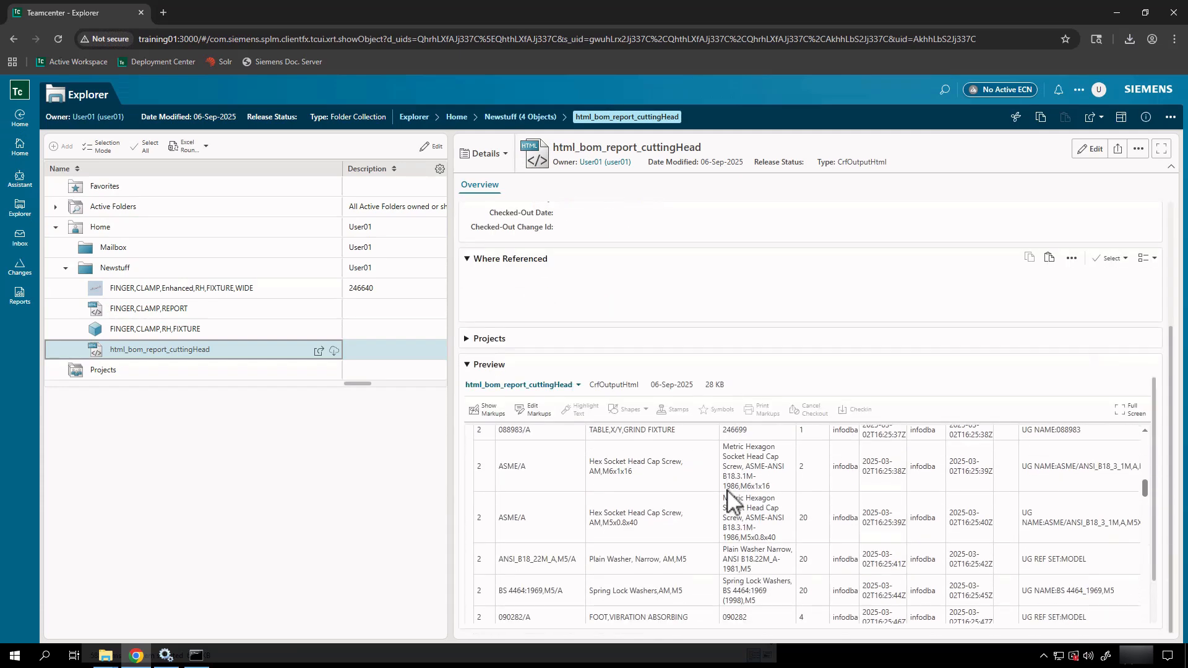
scroll(729, 500, down, 3)
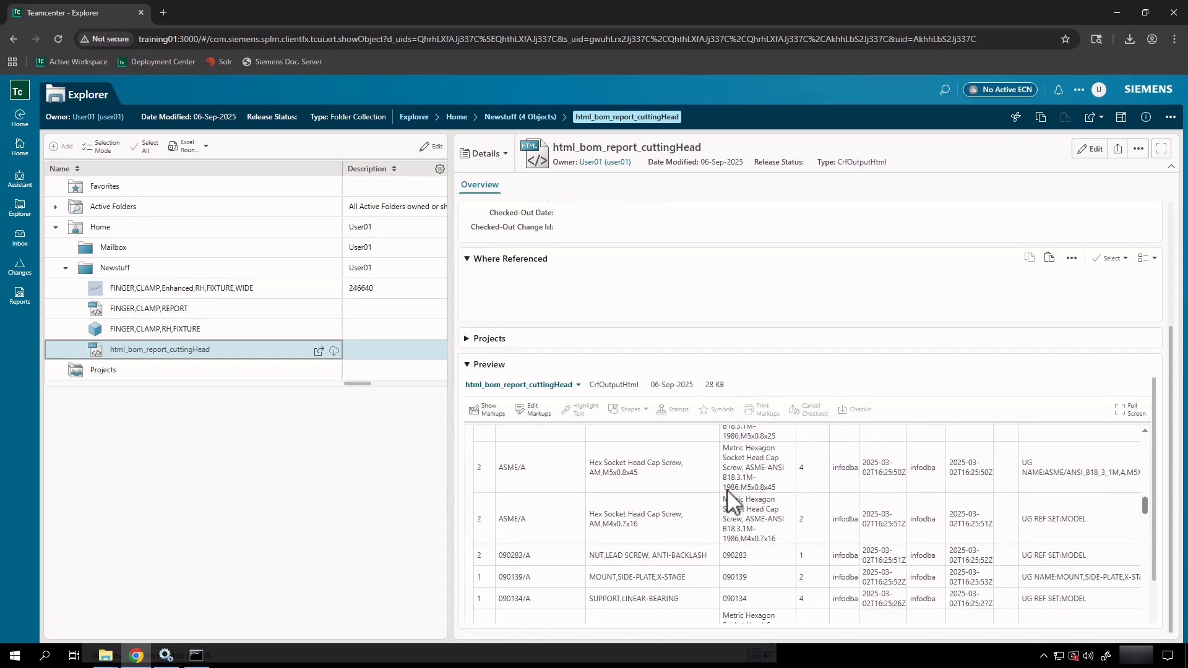